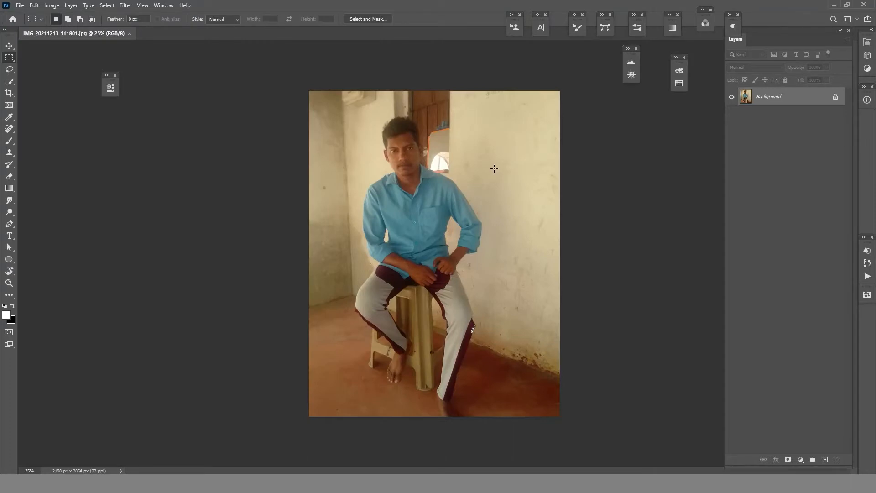
- Start a 4:5 crop of the photo and frame the man's head and upper body
scroll(415, 158, up, 5)
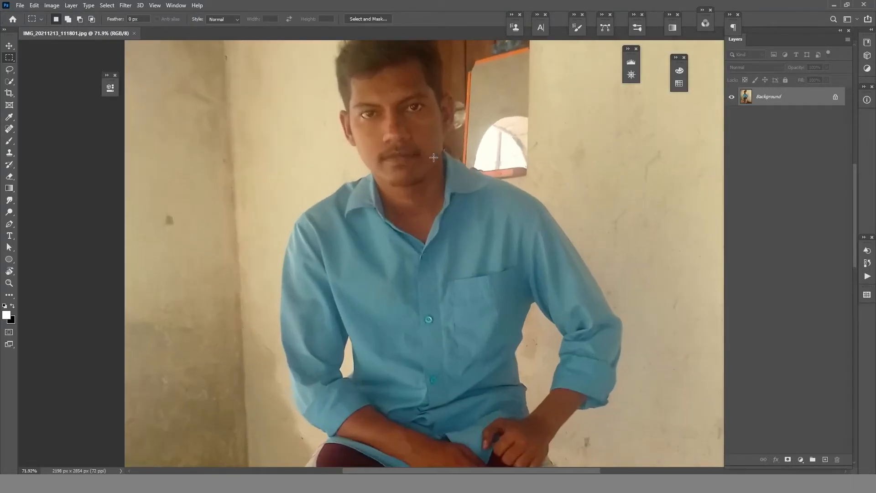
scroll(442, 182, up, 3)
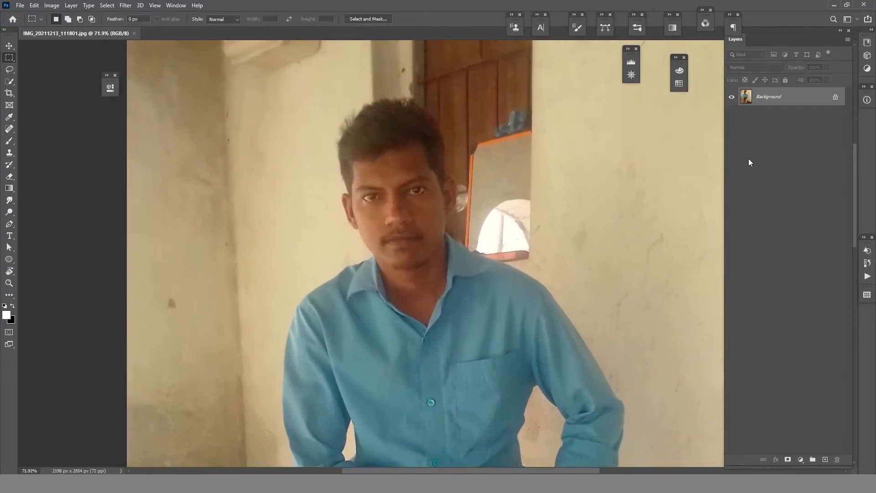
click(10, 93)
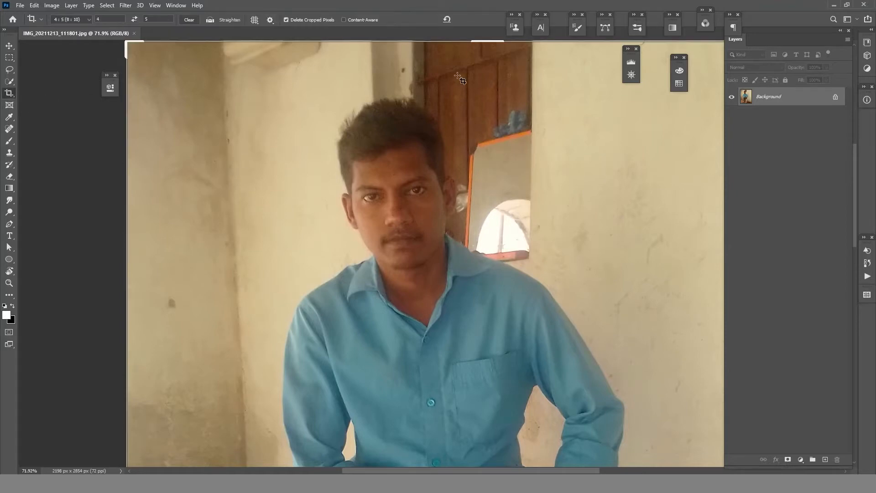
click(482, 63)
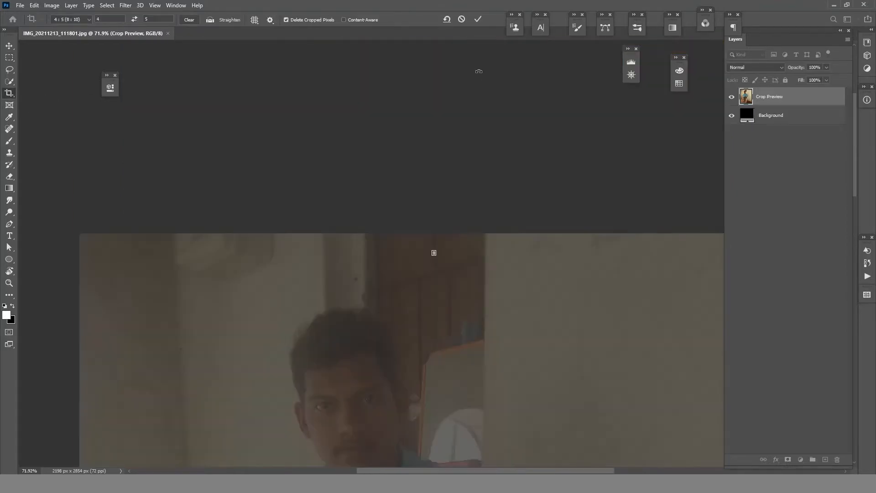
key(ctrl+z)
scroll(420, 117, down, 5)
scroll(419, 118, down, 4)
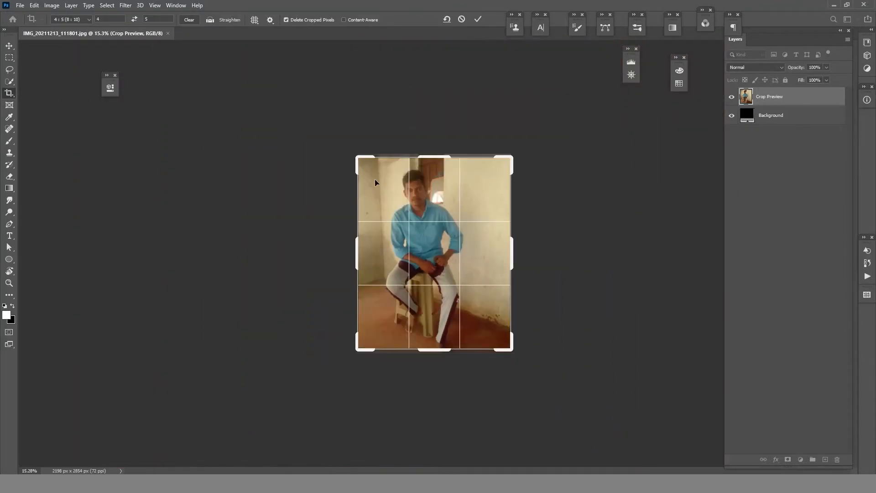
drag(512, 350, 462, 288)
scroll(459, 255, up, 5)
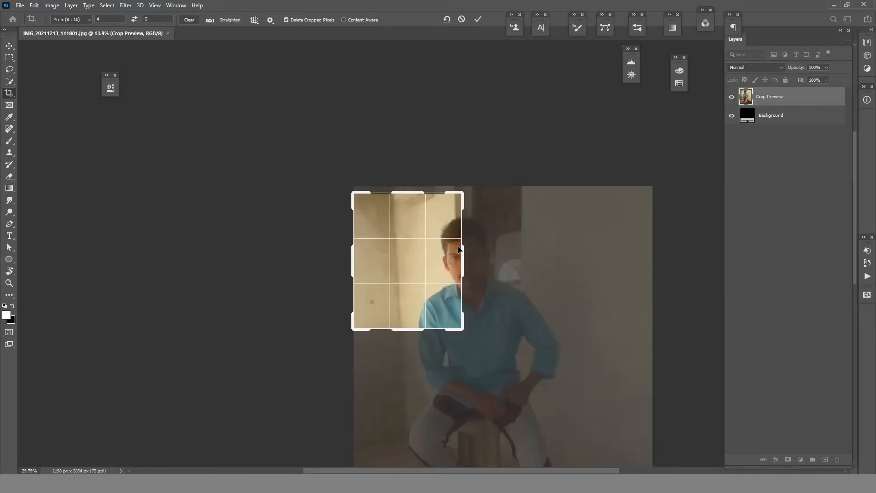
drag(459, 250, 312, 207)
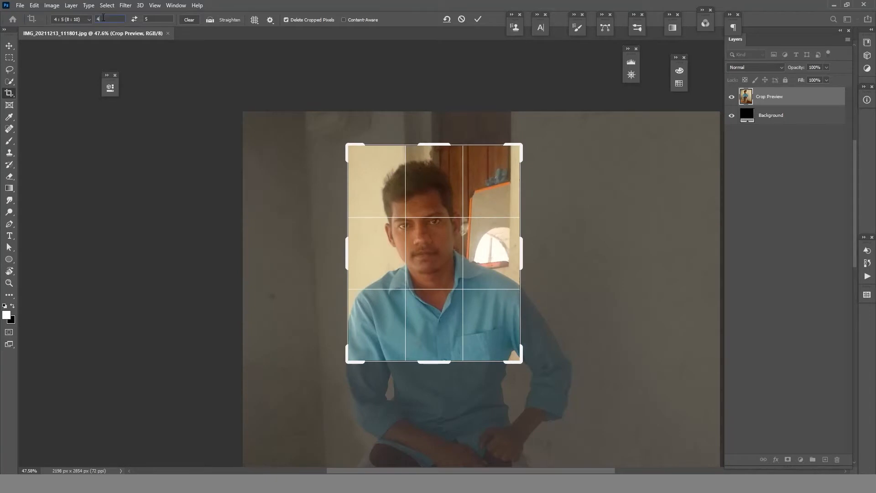
- Set the crop aspect ratio to 2.5 wide by 3.5 high
key(BackSpace)
text(20)
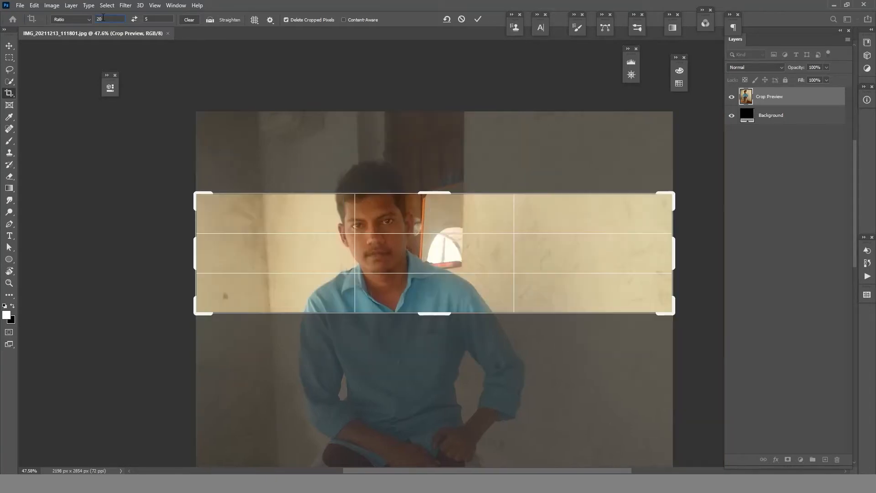
key(BackSpace)
text(.5)
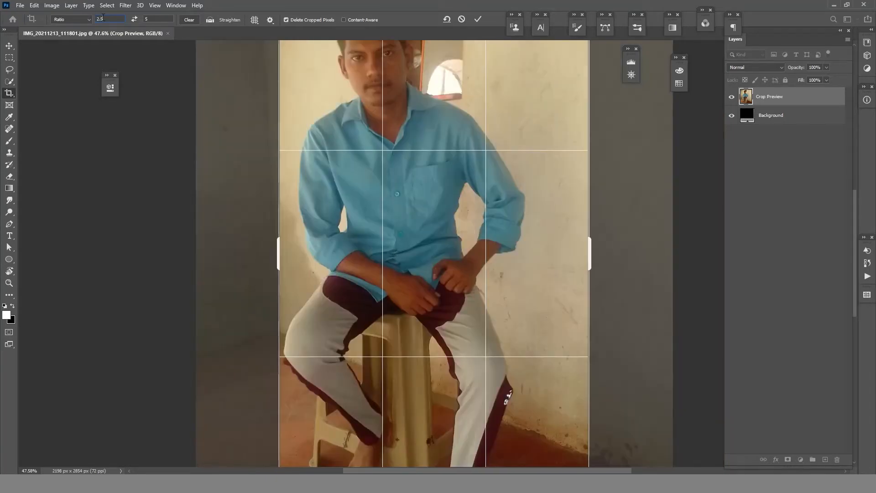
text(3.5)
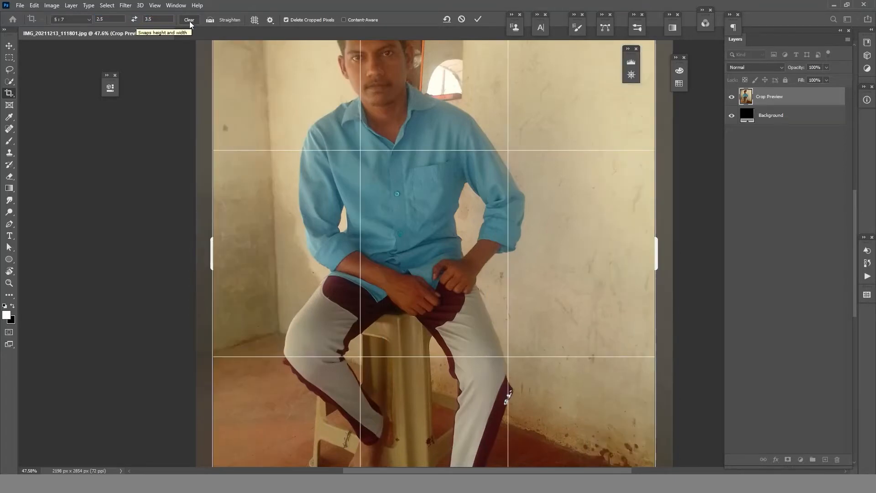
- Shrink the crop frame and place it around the man's head and shoulders
key(ctrl+0)
drag(513, 407, 430, 291)
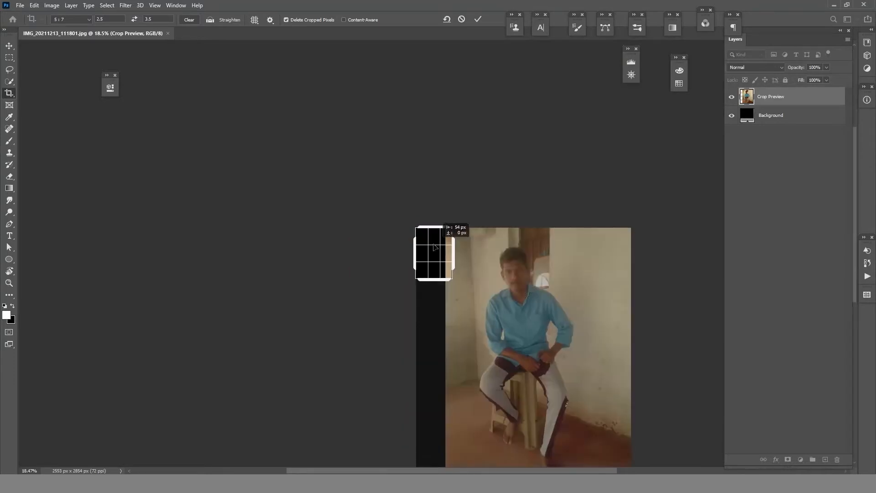
drag(440, 249, 363, 227)
scroll(434, 262, up, 3)
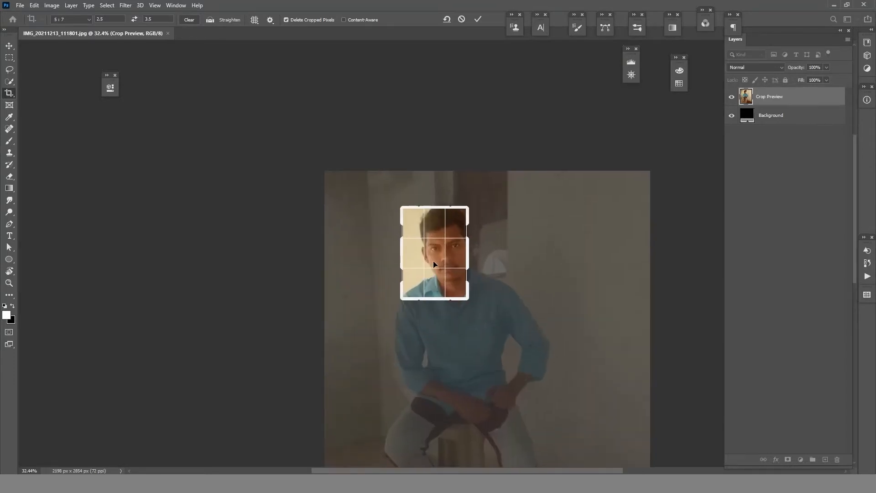
scroll(451, 255, down, 1)
drag(450, 291, 452, 301)
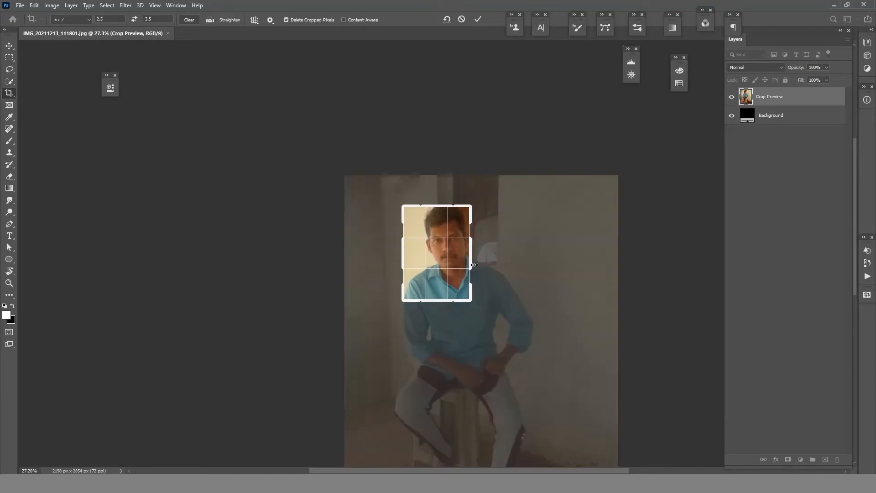
drag(472, 258, 429, 238)
scroll(465, 252, up, 2)
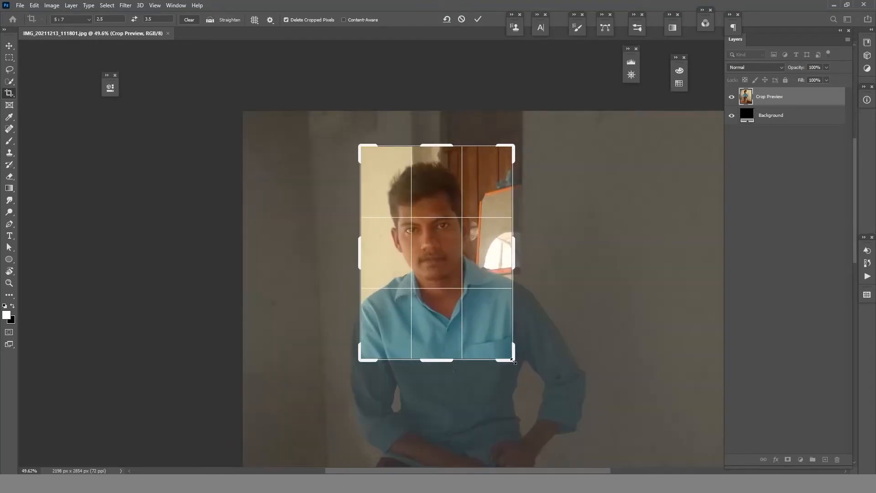
- Refine the crop frame to take in the head and upper chest with the face near the centre, and apply the crop
drag(512, 360, 508, 351)
mouse_move(447, 258)
mouse_down()
mouse_move(430, 253)
mouse_move(435, 260)
mouse_up()
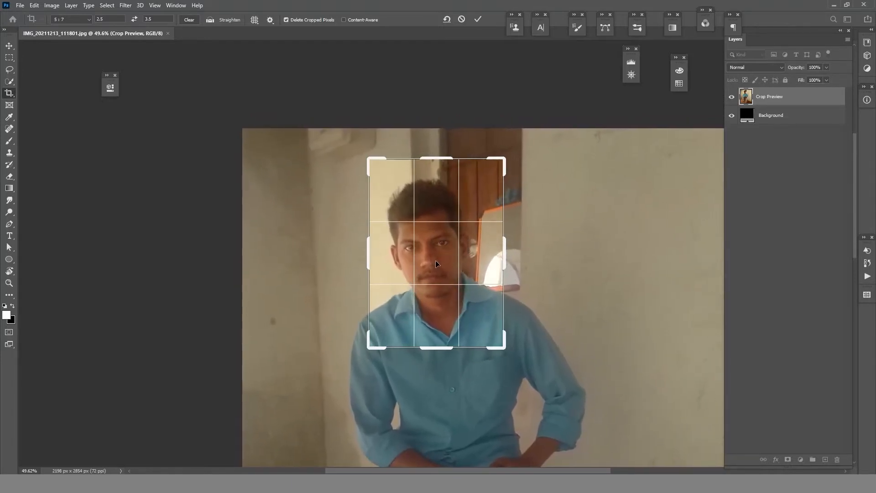
drag(368, 160, 360, 147)
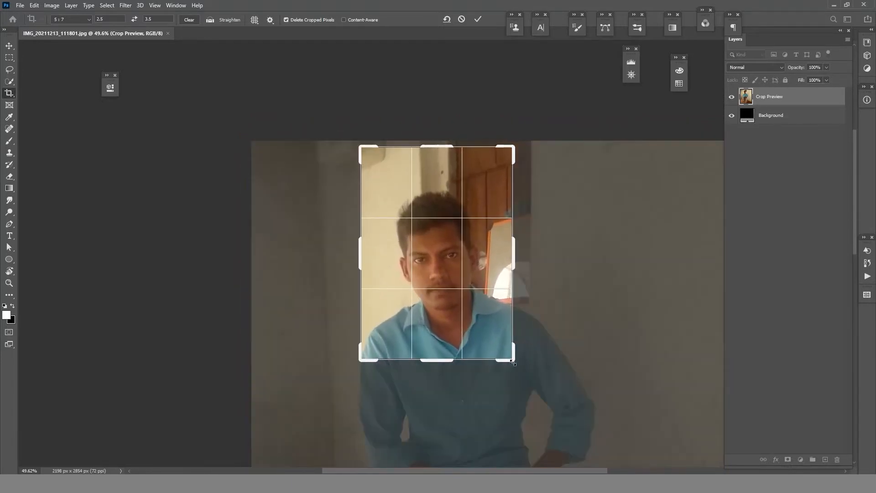
drag(513, 362, 523, 373)
drag(437, 255, 436, 235)
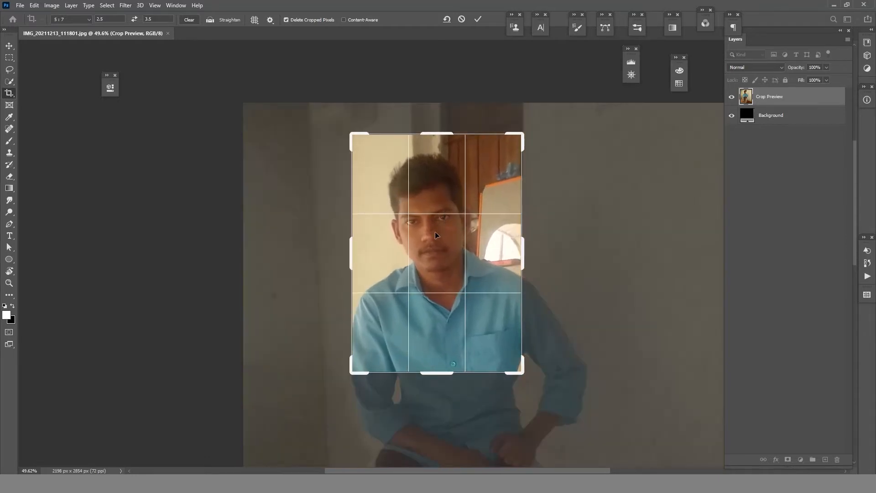
click(478, 19)
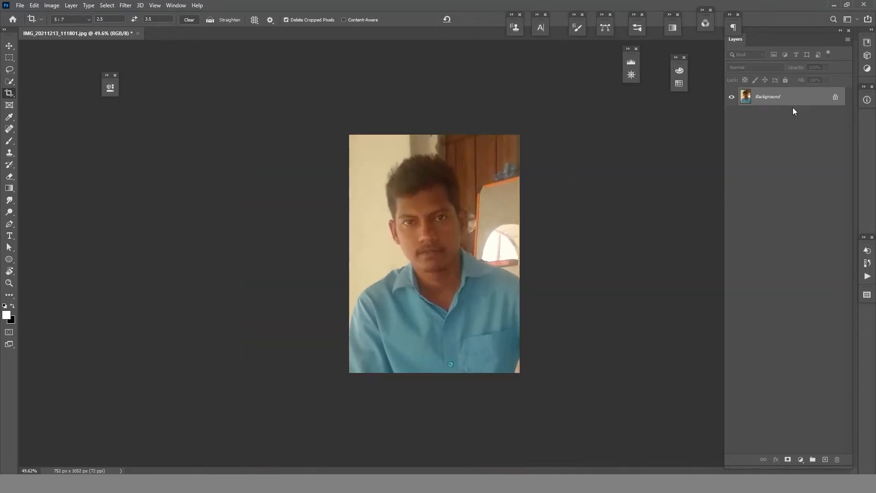
- Unlock the background layer and add a new empty layer beneath the photo
click(837, 97)
click(825, 459)
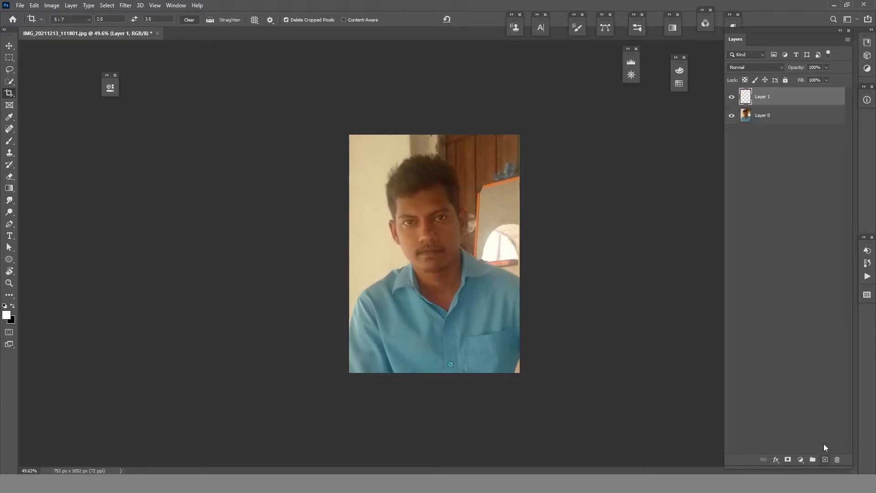
drag(780, 112, 773, 126)
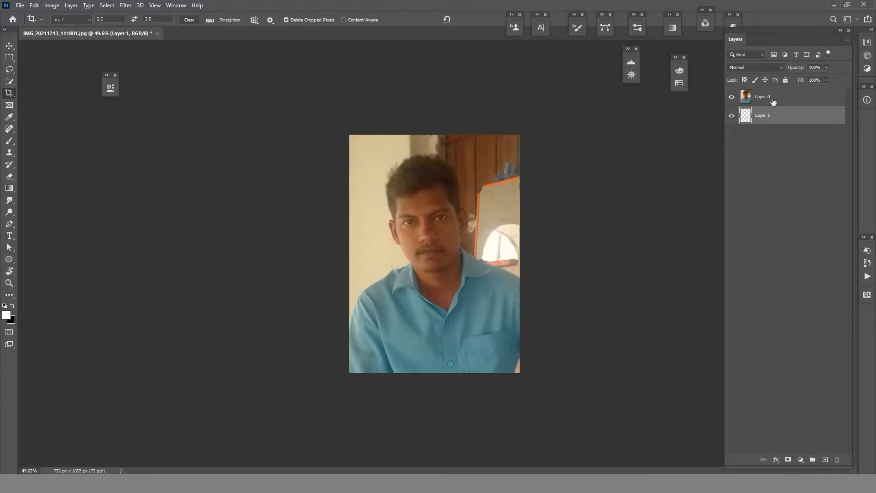
- Rotate the photo layer about 6.57° clockwise to straighten the head, shift it slightly right, and apply the transform
click(773, 101)
key(ctrl+t)
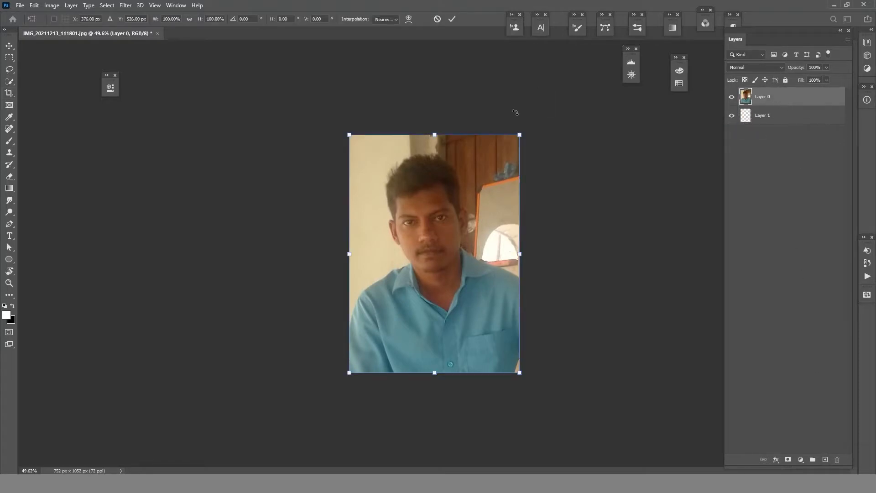
drag(515, 112, 545, 136)
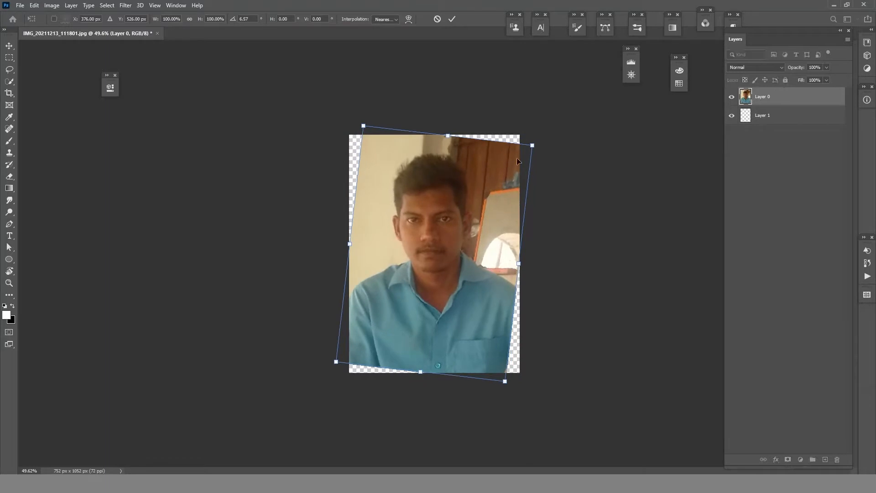
drag(464, 199, 471, 203)
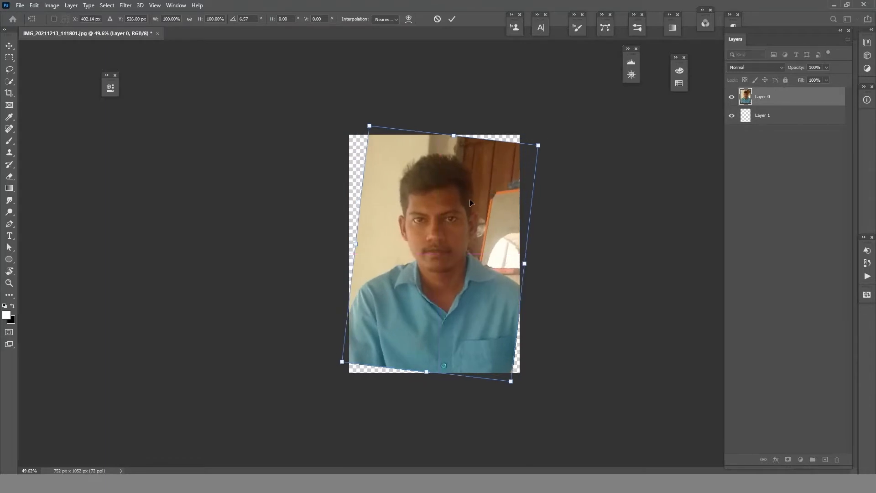
click(451, 18)
key(c)
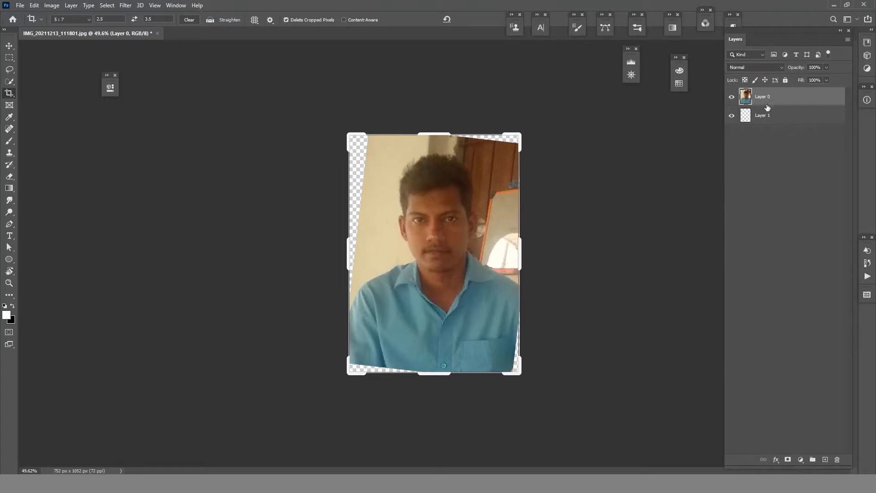
- Duplicate the rotated photo layer and hide the original Layer 0
drag(778, 107, 824, 458)
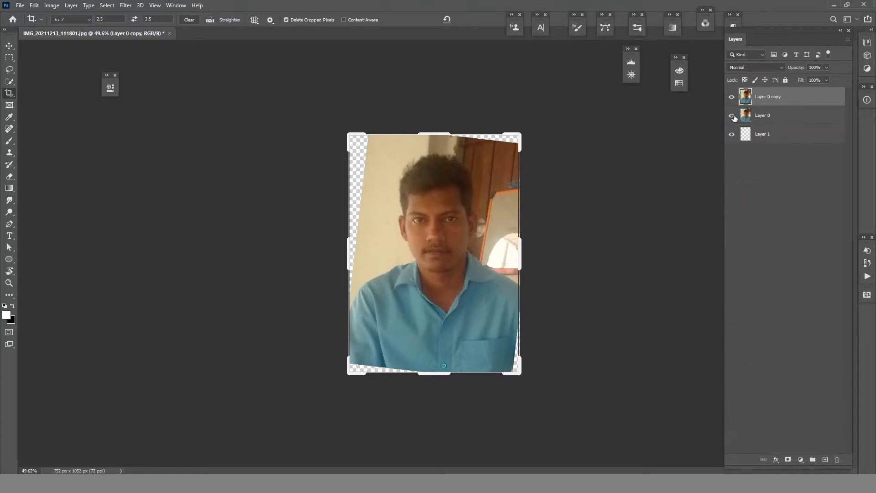
- Begin a Pen path at the photo's left edge, tracing the shirt shoulder up to where the collar meets the neck
scroll(374, 355, up, 5)
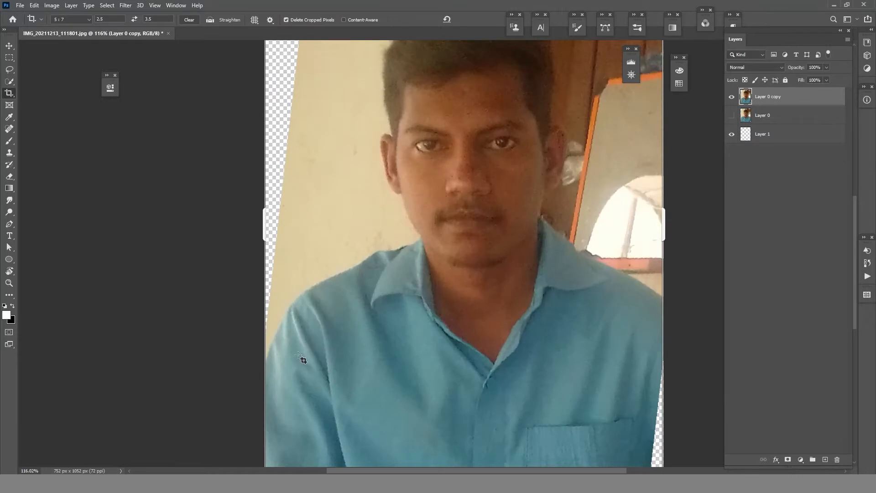
key(p)
click(263, 368)
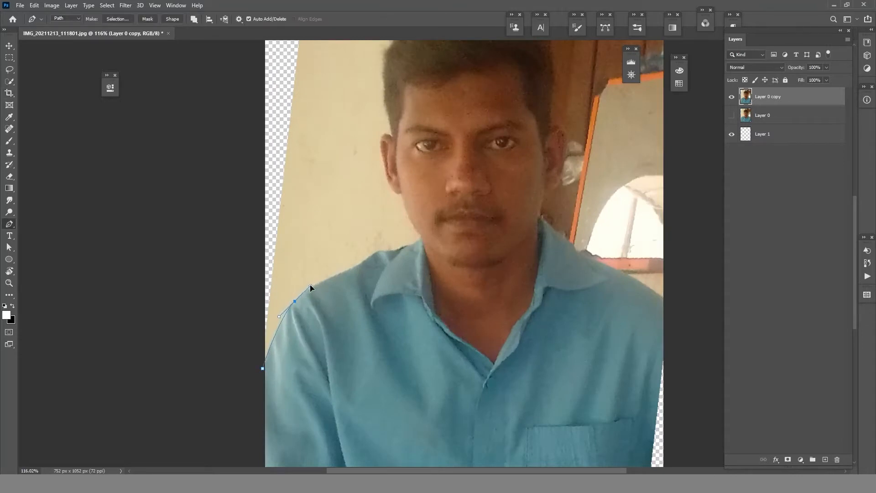
drag(310, 286, 311, 284)
alt+click(338, 275)
drag(387, 251, 414, 237)
click(414, 246)
drag(439, 246, 460, 277)
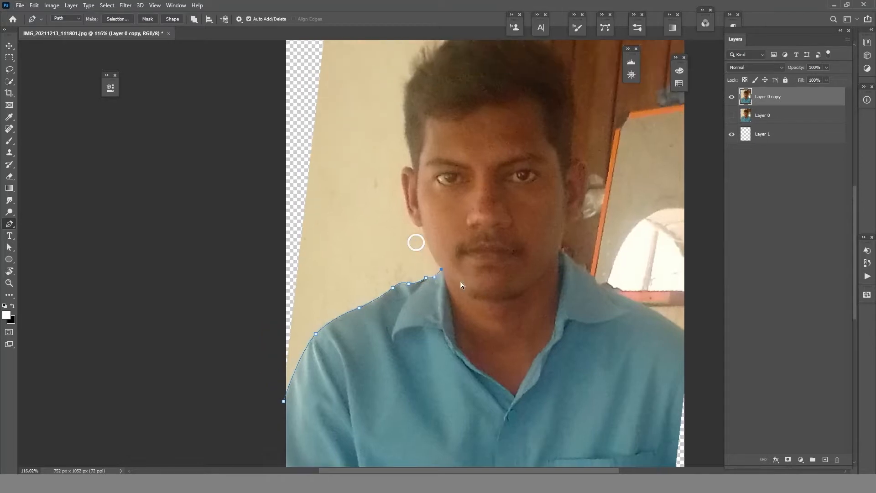
click(444, 269)
- Continue the path up the jaw and around the outer edge of the ear on the photo's left side
drag(415, 229, 407, 214)
key(ctrl+z)
click(414, 168)
drag(416, 145, 458, 177)
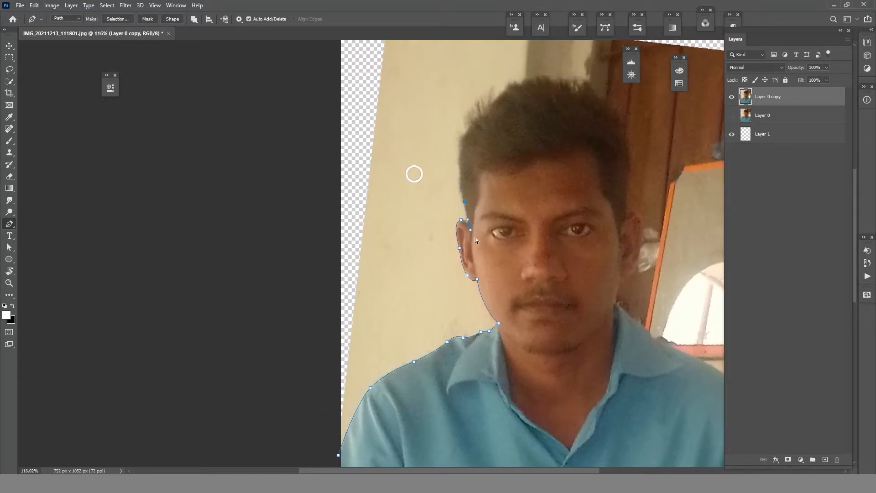
click(470, 226)
drag(469, 227, 473, 233)
drag(458, 224, 476, 229)
alt+click(475, 223)
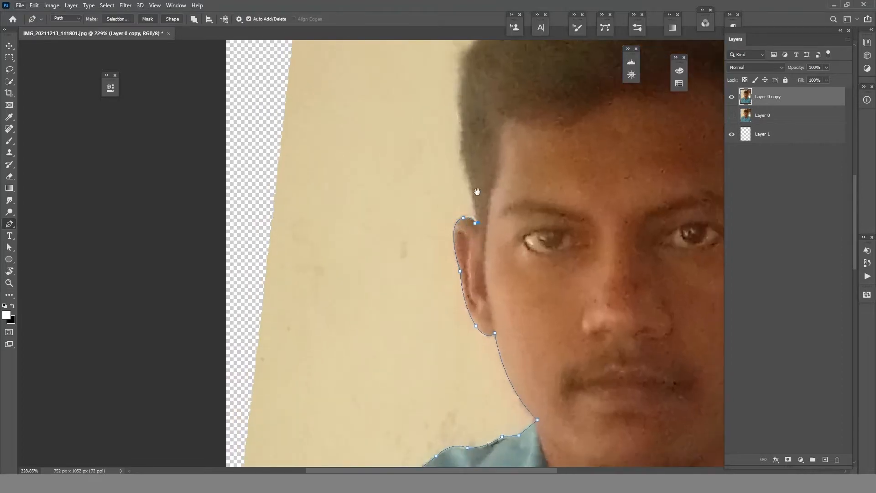
- Extend the path from above the ear up the left side of the hair to its upper corner
drag(477, 192, 473, 252)
scroll(438, 214, right, 4)
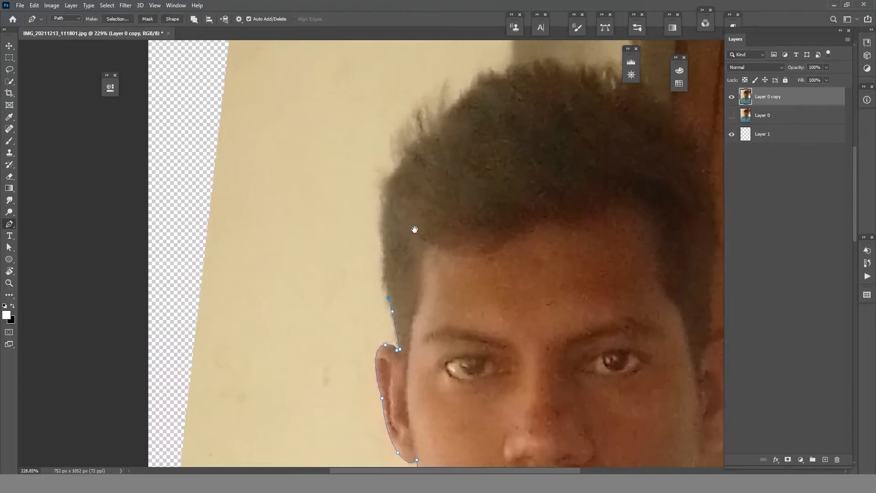
scroll(392, 219, up, 3)
drag(367, 201, 373, 177)
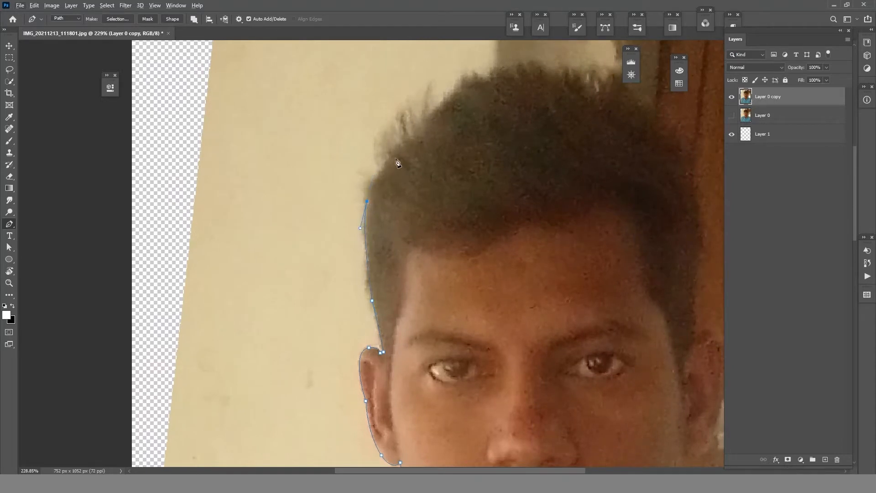
drag(412, 141, 253, 203)
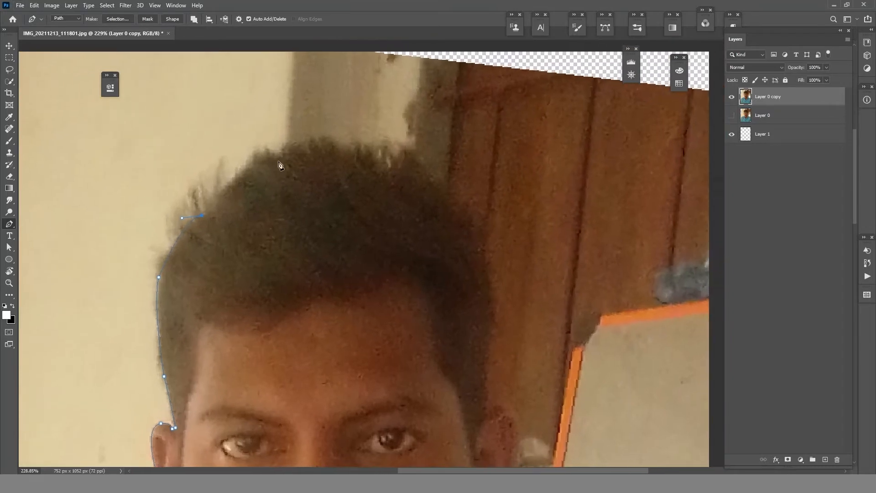
- Carry the path across the top of the hair and down to the right side of the head
drag(278, 161, 337, 179)
drag(390, 170, 454, 147)
alt+click(391, 171)
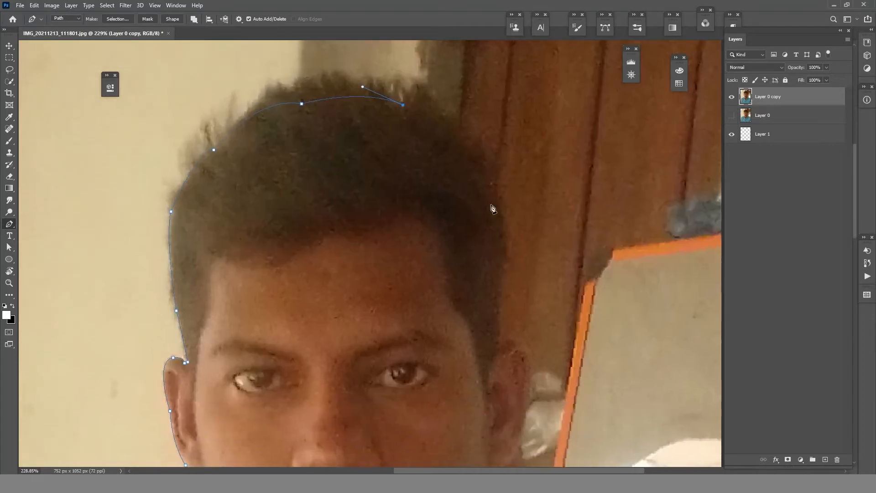
drag(496, 204, 532, 186)
alt+click(497, 204)
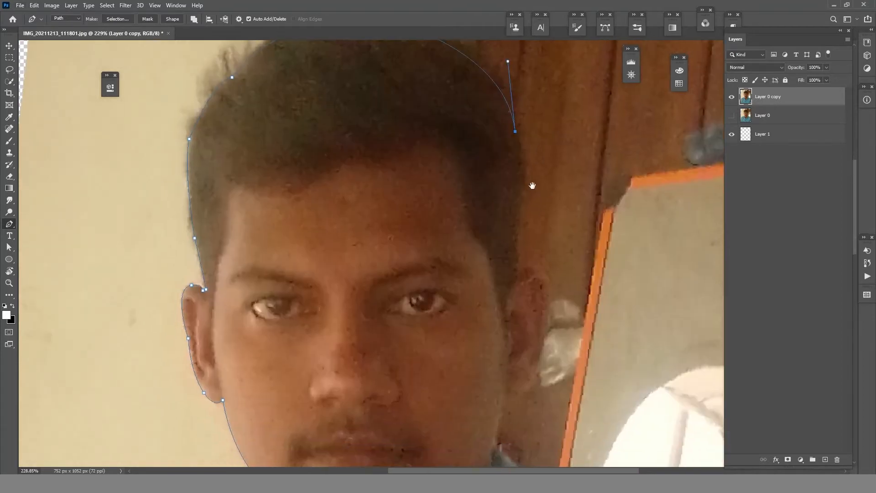
- Continue the Pen path down the right side of the hair and over the top of the ear
drag(512, 236, 382, 212)
alt+click(512, 236)
alt+click(512, 283)
drag(552, 290, 552, 307)
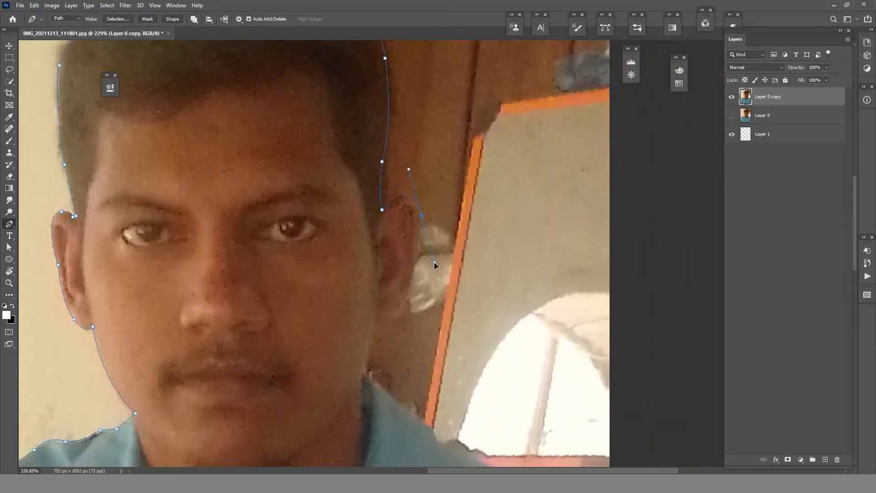
drag(434, 263, 438, 229)
alt+click(421, 216)
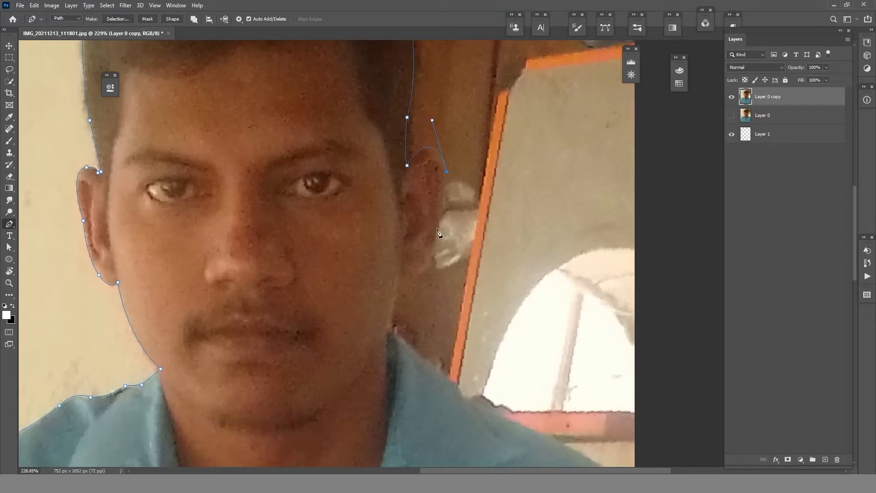
- Trace the path down the outer edge of that ear, along the jaw and onto the top of the shirt collar
alt+click(439, 224)
drag(400, 285, 423, 215)
alt+click(434, 221)
drag(421, 281, 396, 253)
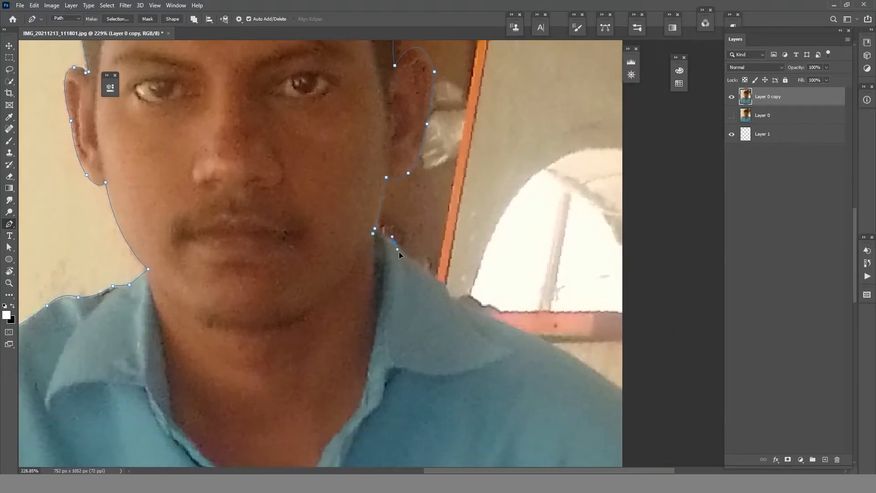
alt+click(396, 244)
- Extend the path along the collar and shoulder out past the photo's right edge
drag(446, 285, 360, 221)
alt+click(438, 281)
alt+click(449, 295)
drag(415, 243, 420, 246)
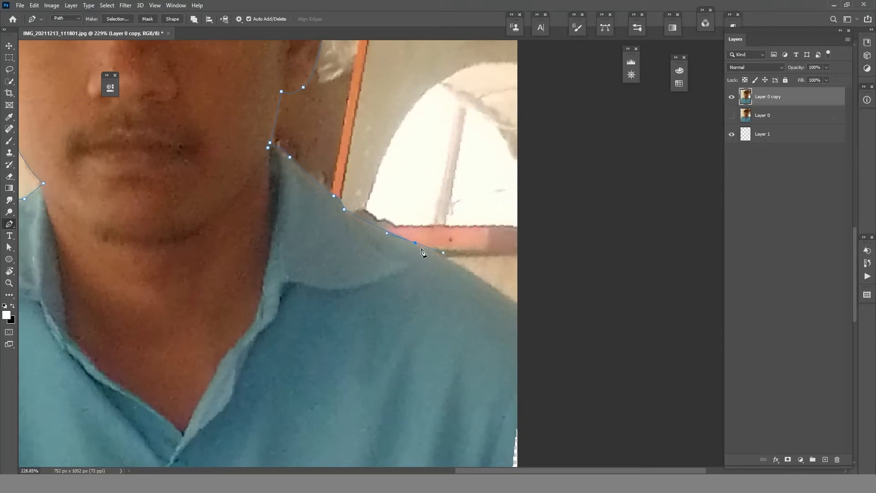
alt+click(415, 243)
click(531, 315)
- Carry the path around below the photo and close it at its starting point on the left shoulder
drag(550, 344, 513, 221)
drag(515, 340, 557, 203)
drag(442, 292, 511, 317)
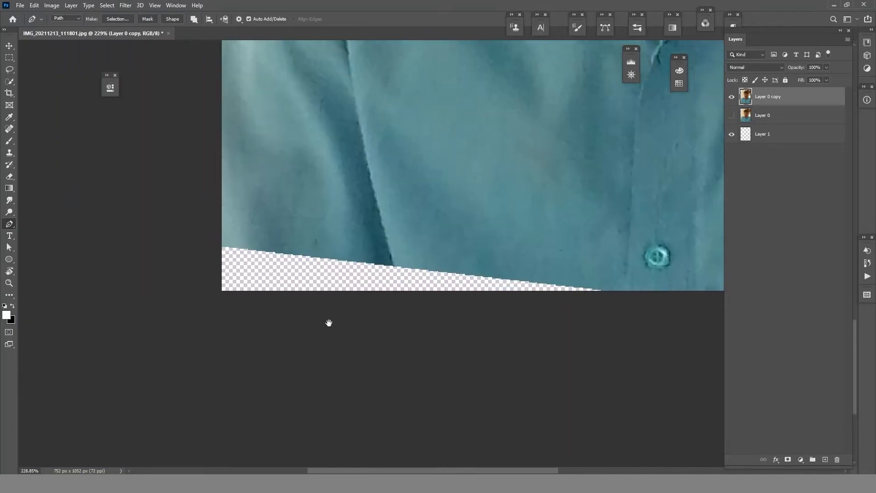
click(209, 309)
drag(212, 187, 224, 365)
drag(249, 95, 224, 173)
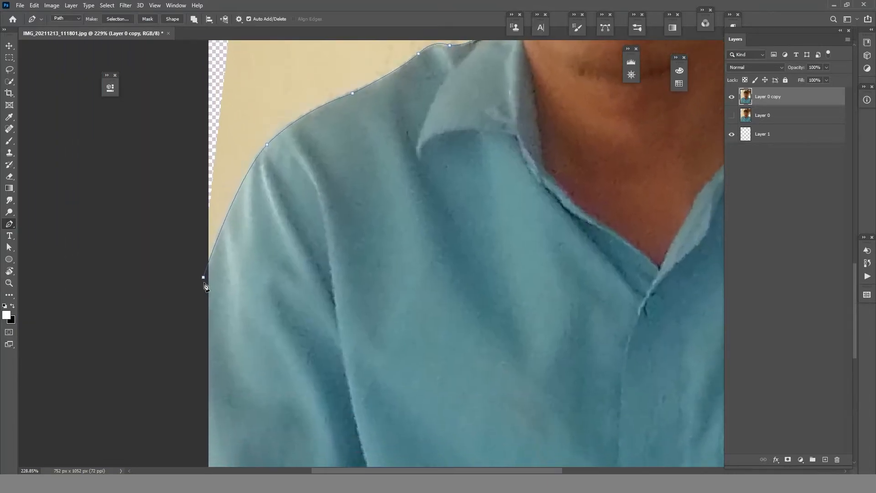
click(204, 282)
- Convert the closed path to a selection and add it as a layer mask on Layer 0 copy
scroll(483, 201, down, 5)
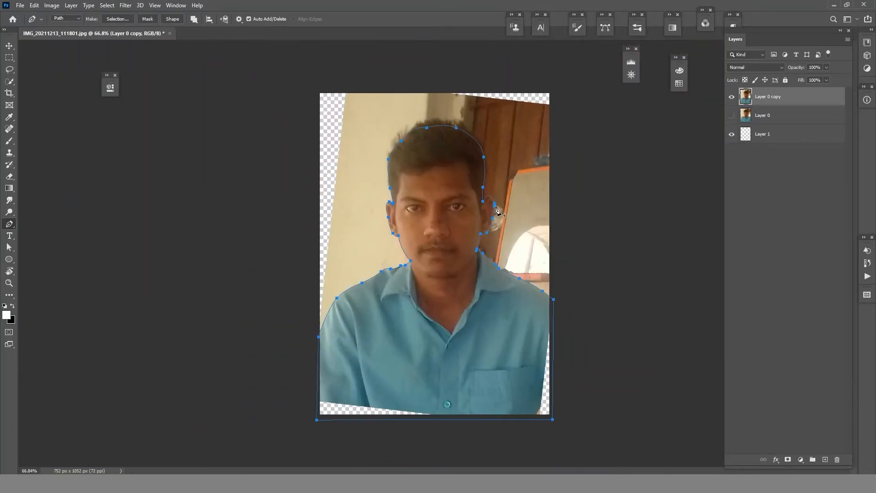
key(ctrl+Return)
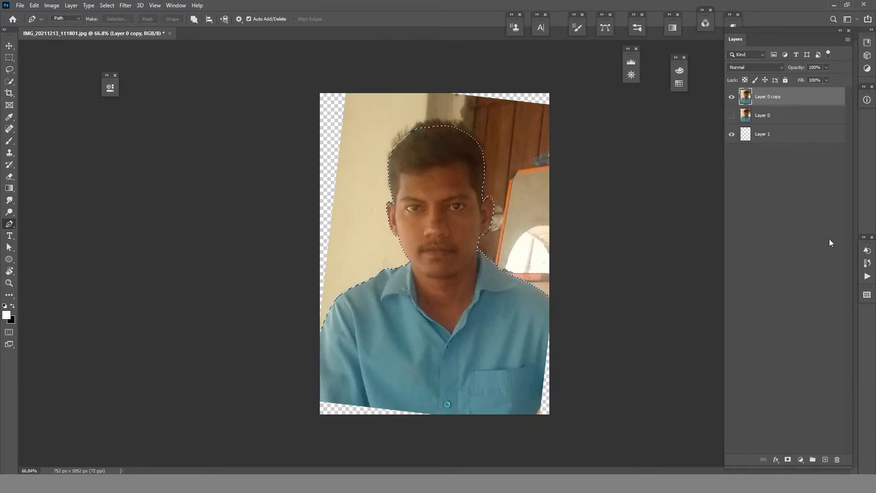
click(788, 460)
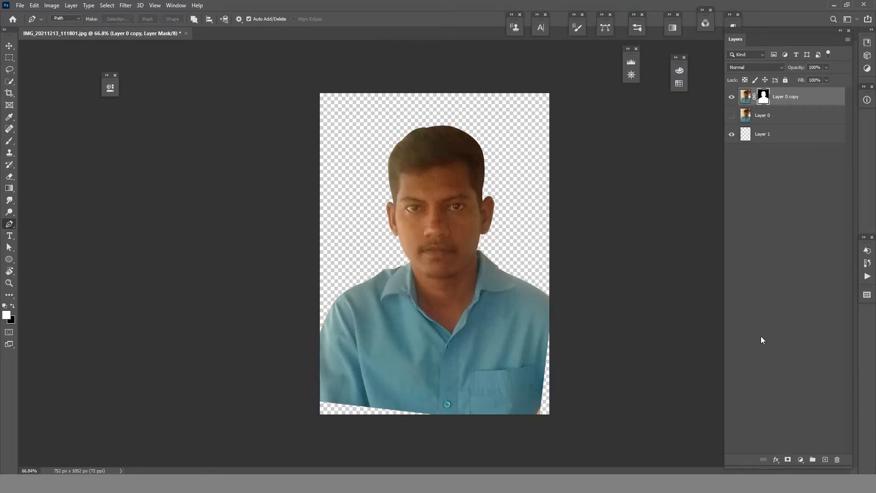
- Move Layer 1 above Layer 0 and create a light-blue Solid Color fill there as the background
click(771, 119)
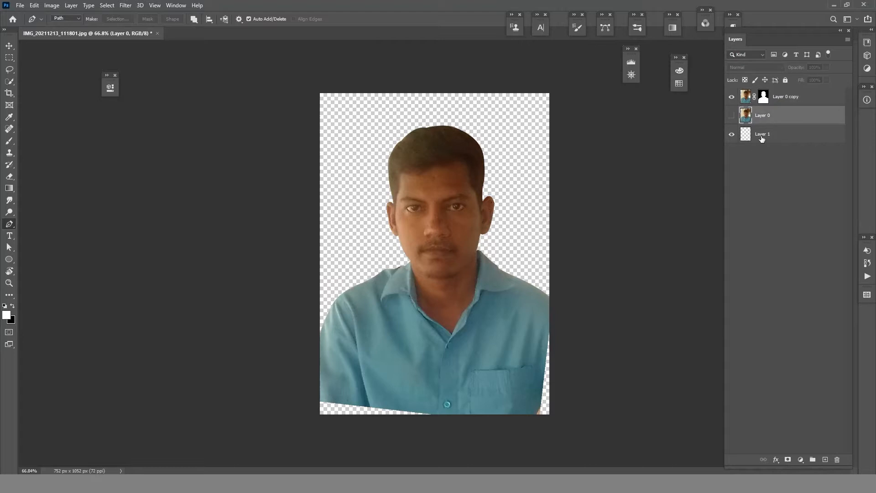
drag(762, 138, 758, 121)
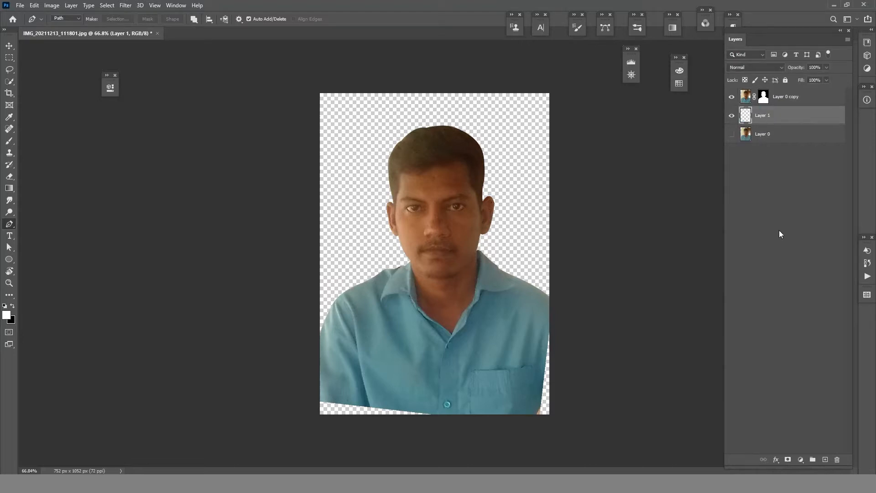
click(800, 462)
click(806, 297)
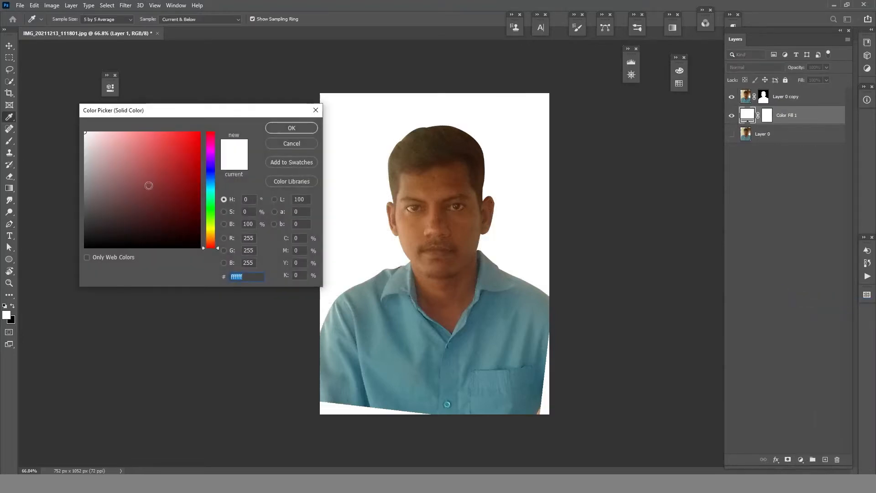
click(126, 204)
mouse_move(126, 205)
mouse_down()
mouse_move(138, 137)
mouse_move(209, 187)
mouse_move(205, 172)
mouse_move(203, 208)
mouse_move(204, 180)
mouse_up()
click(296, 129)
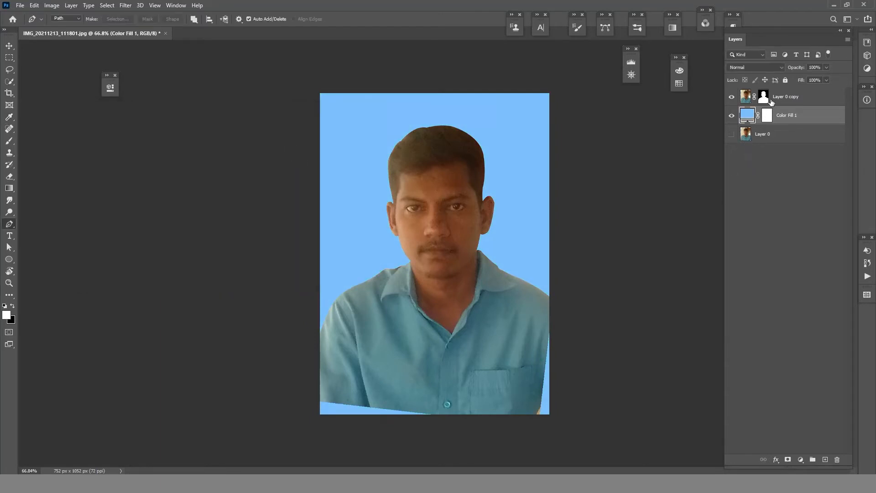
- Apply the layer mask permanently to Layer 0 copy
click(763, 103)
right_click(763, 102)
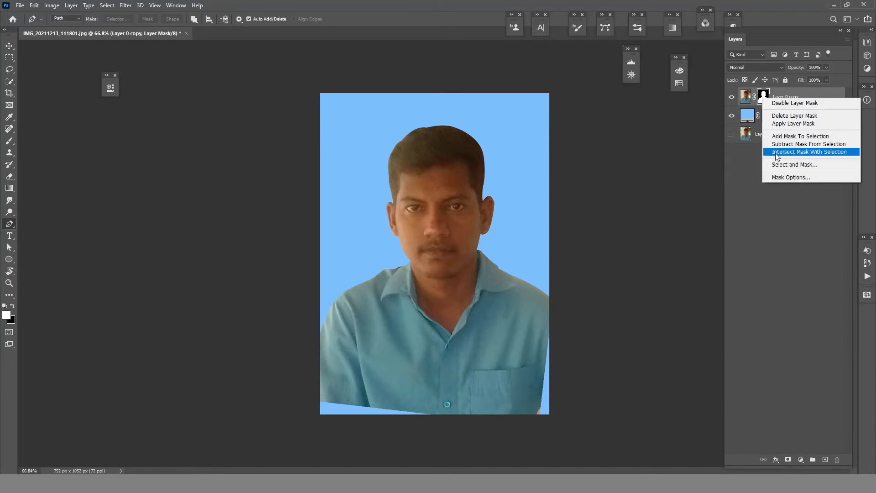
click(776, 123)
- Add a new layer above Layer 0 copy and clone shirt fabric over the gap along the photo's lower right edge
scroll(502, 255, up, 1)
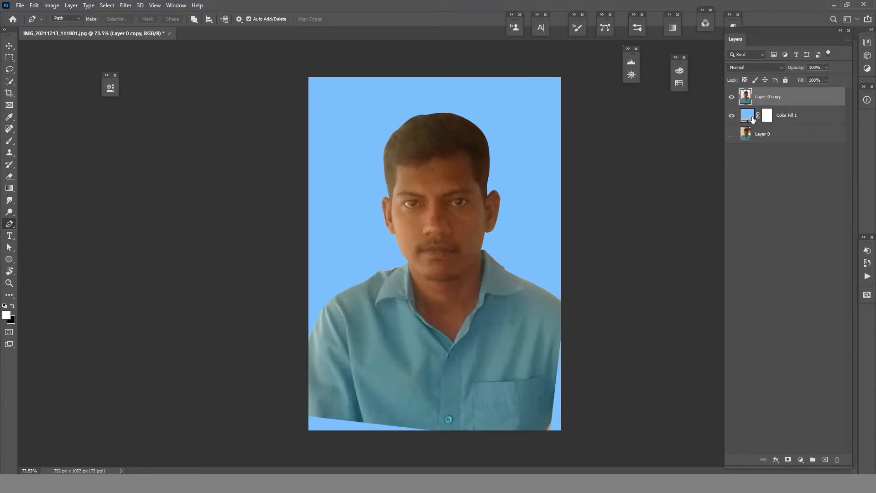
click(820, 459)
key(s)
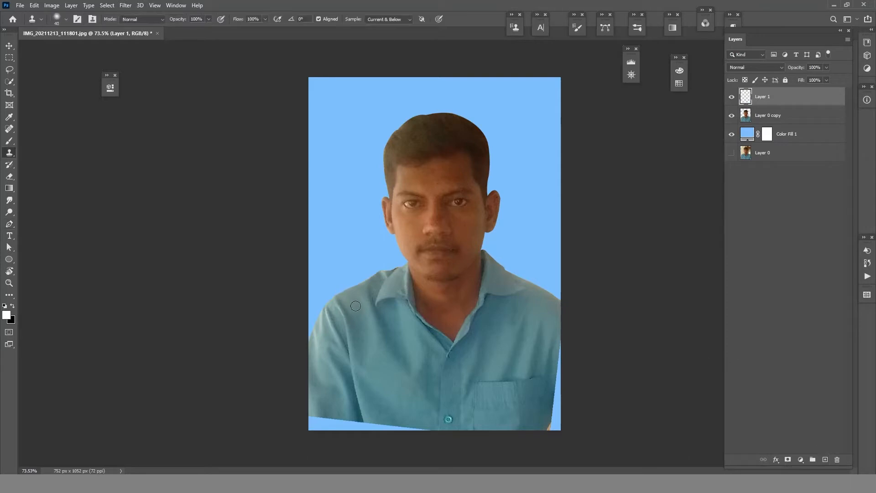
alt+click(553, 359)
mouse_move(560, 341)
mouse_down()
mouse_move(553, 432)
mouse_move(558, 415)
mouse_up()
alt+click(551, 364)
click(559, 368)
alt+click(543, 419)
alt+click(531, 415)
click(560, 392)
alt+click(538, 414)
alt+click(553, 368)
drag(556, 375, 556, 386)
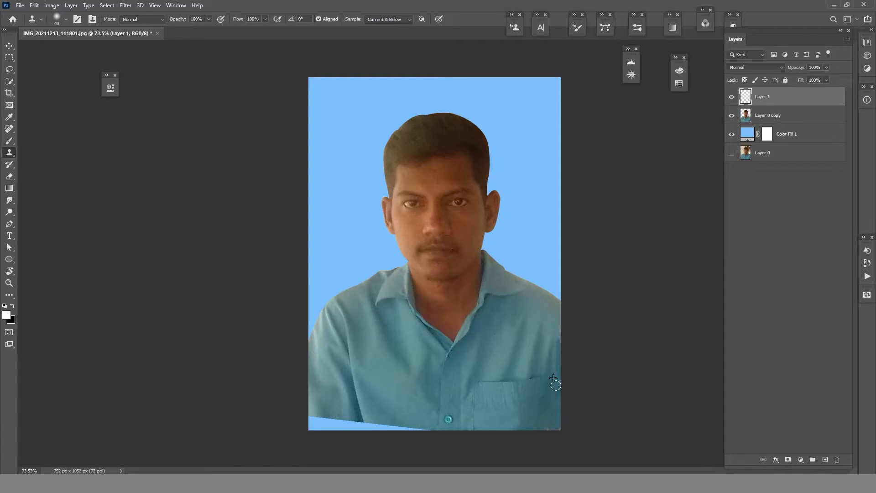
drag(557, 420, 556, 416)
- Clone shirt fabric with a larger brush over the gap at the lower left, and merge the retouch layer into Layer 0 copy
key(bracketright)
key(bracketright)
alt+click(326, 404)
drag(317, 413, 310, 429)
alt+click(322, 387)
alt+click(316, 400)
mouse_move(335, 415)
mouse_down()
mouse_move(364, 433)
mouse_move(359, 421)
mouse_move(369, 414)
mouse_up()
alt+click(353, 402)
alt+click(350, 414)
alt+click(353, 406)
alt+click(352, 401)
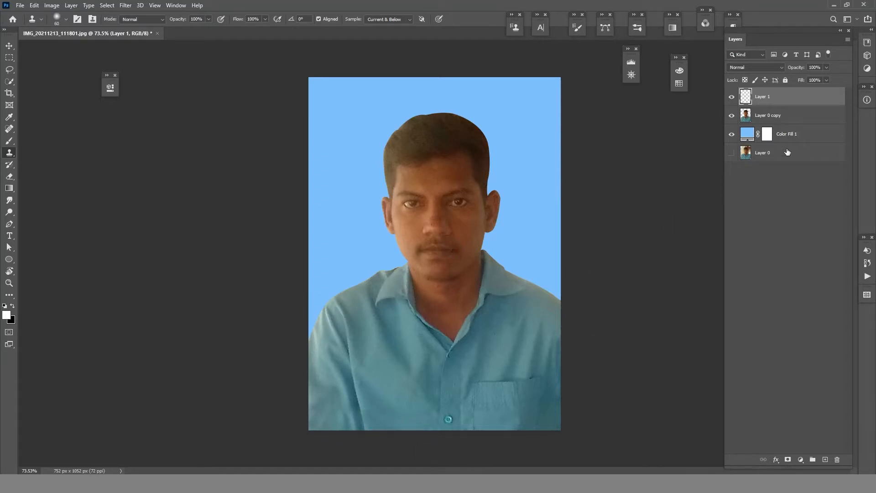
key(ctrl+e)
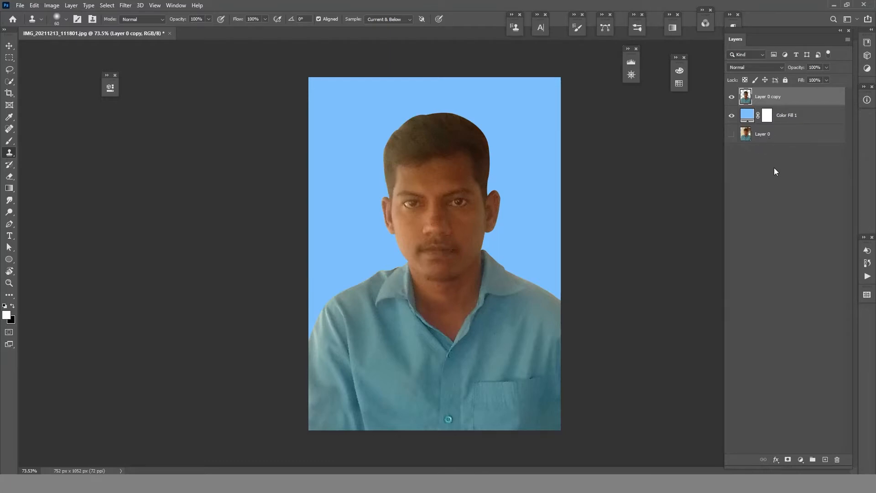
- Crop the image without a fixed ratio to about 707 by 875 px, framing the head and shoulders more tightly
click(10, 93)
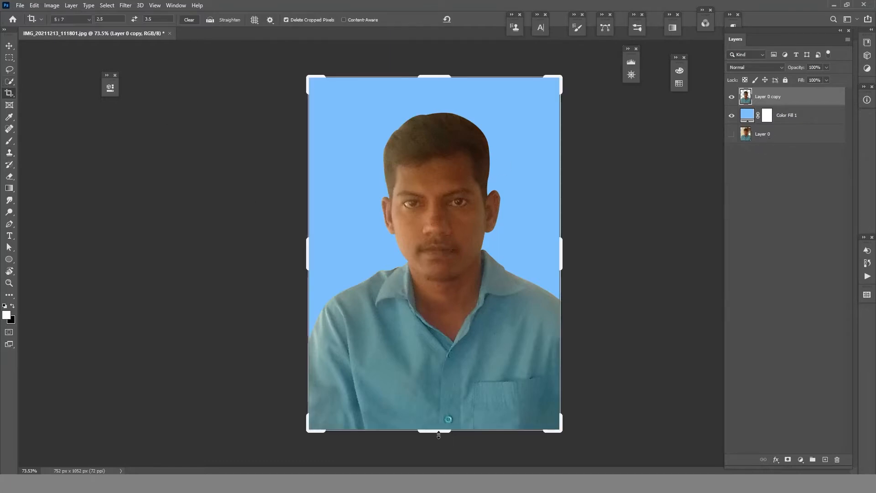
drag(438, 434, 430, 416)
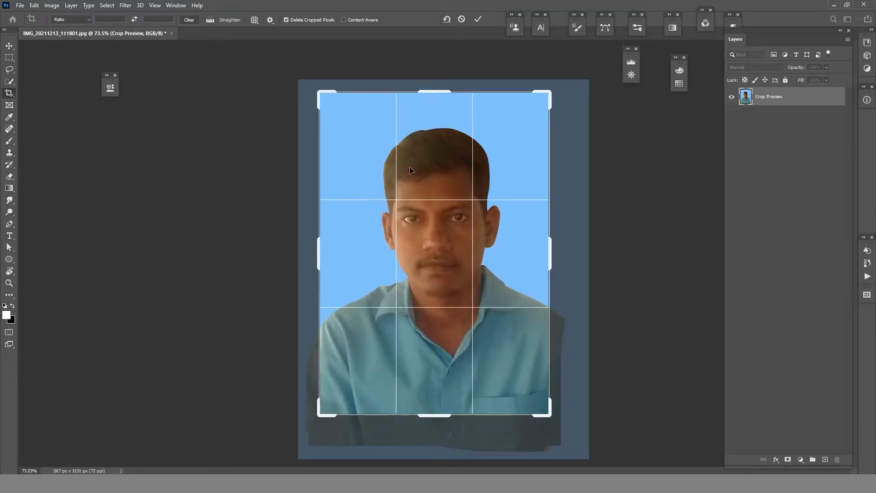
drag(322, 94, 310, 86)
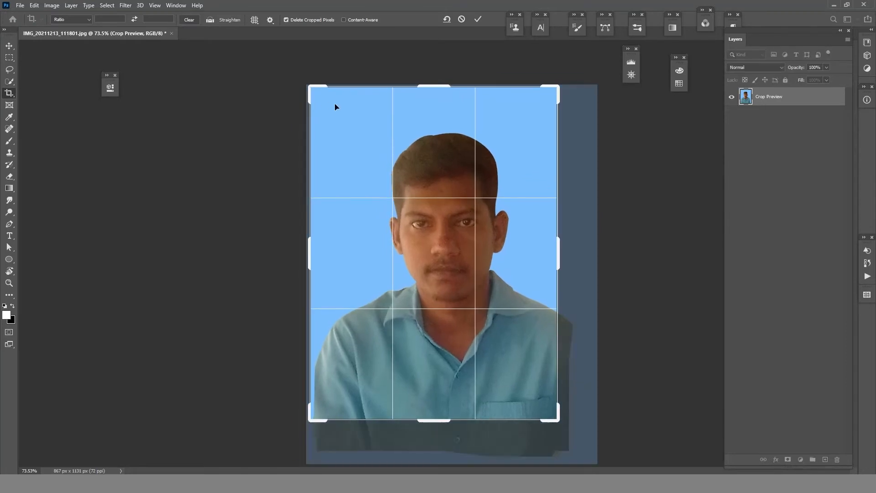
drag(305, 259, 307, 256)
drag(561, 257, 566, 259)
drag(300, 88, 313, 109)
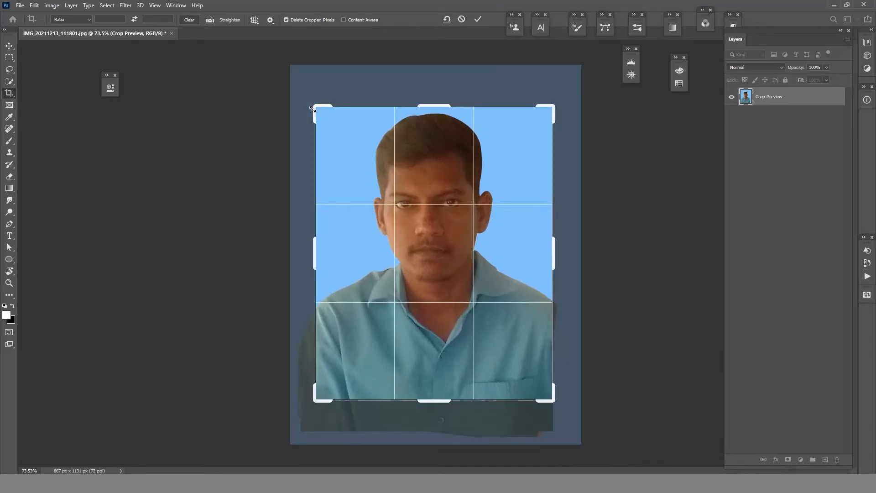
click(478, 19)
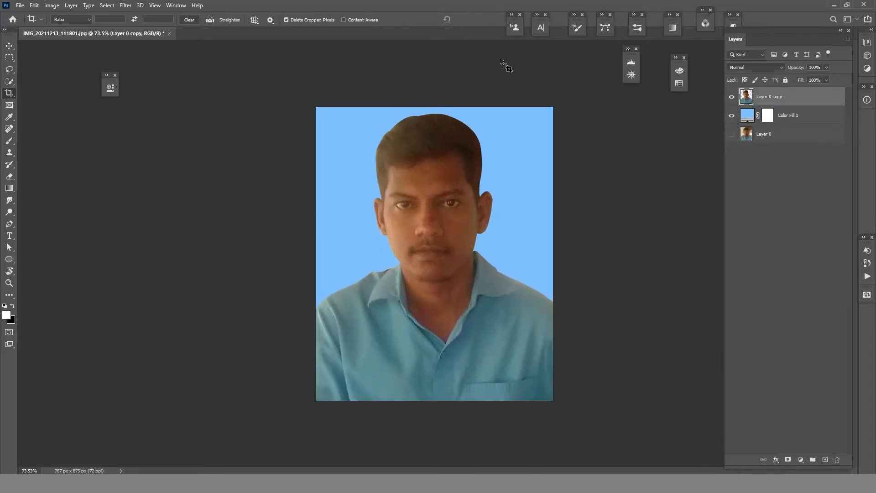
- Add a Curves adjustment layer that darkens the midtones, with a point at input 155 and output 116
scroll(460, 183, up, 5)
key(ctrl+0)
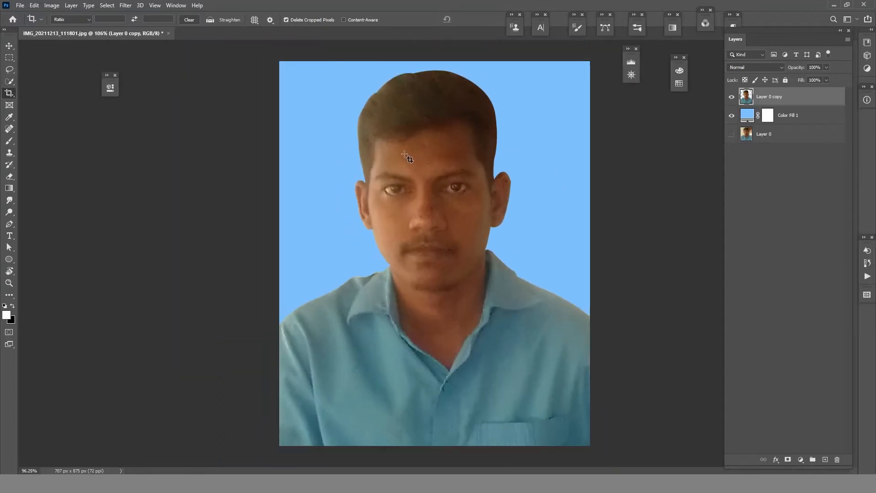
click(794, 462)
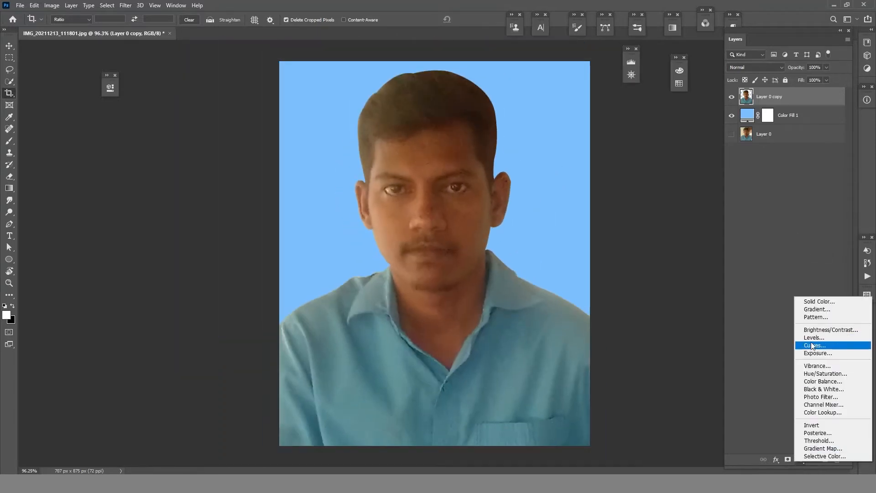
click(822, 352)
drag(208, 197, 223, 200)
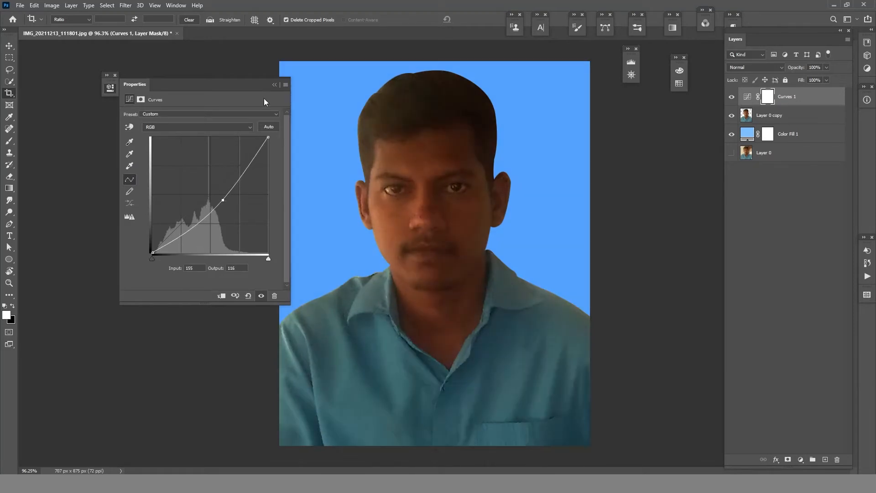
click(275, 85)
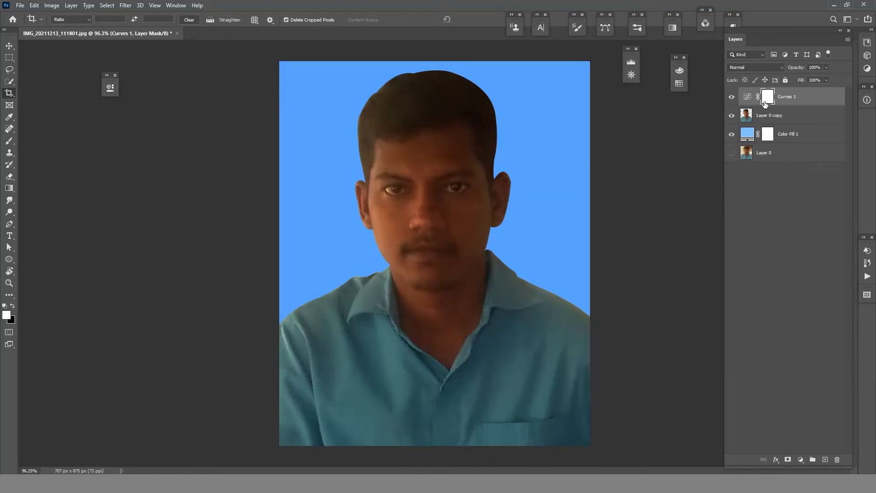
- Invert the Curves layer's mask to black and clip the adjustment to Layer 0 copy
key(ctrl+i)
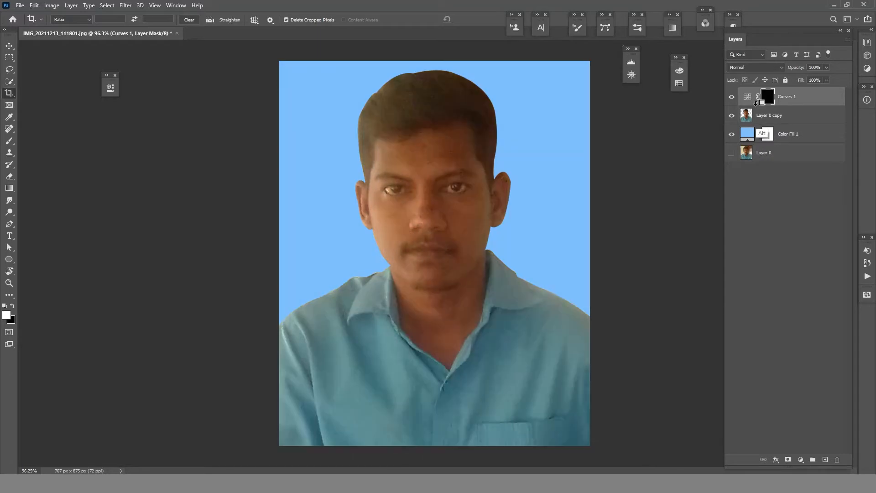
alt+click(759, 105)
- Brush white on the Curves mask across the top of the hair to darken it
scroll(396, 160, up, 5)
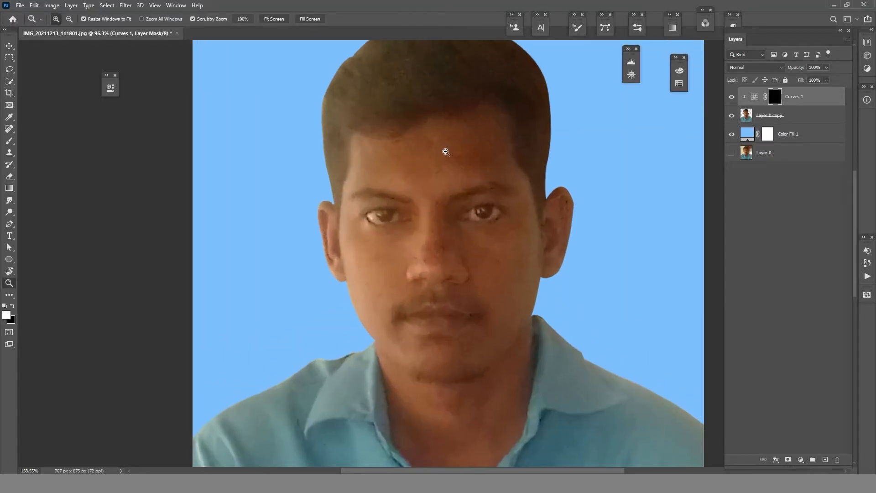
key(b)
mouse_move(433, 127)
mouse_down()
mouse_move(369, 151)
mouse_move(434, 147)
mouse_move(331, 170)
mouse_move(429, 138)
mouse_move(387, 186)
mouse_up()
key(bracketleft)
key(bracketleft)
key(bracketleft)
key(bracketleft)
key(bracketleft)
key(bracketleft)
key(bracketleft)
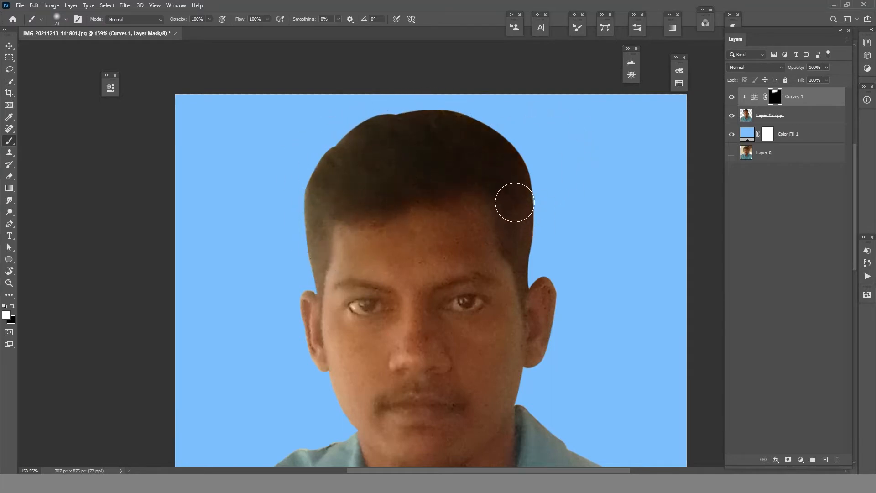
- Darken the hair on both sides of the head down to the ears by painting the Curves mask with smaller brushes
drag(513, 199, 521, 237)
key(bracketleft)
key(bracketleft)
mouse_move(521, 270)
mouse_down()
mouse_move(520, 257)
mouse_move(523, 298)
mouse_up()
key(bracketleft)
key(bracketleft)
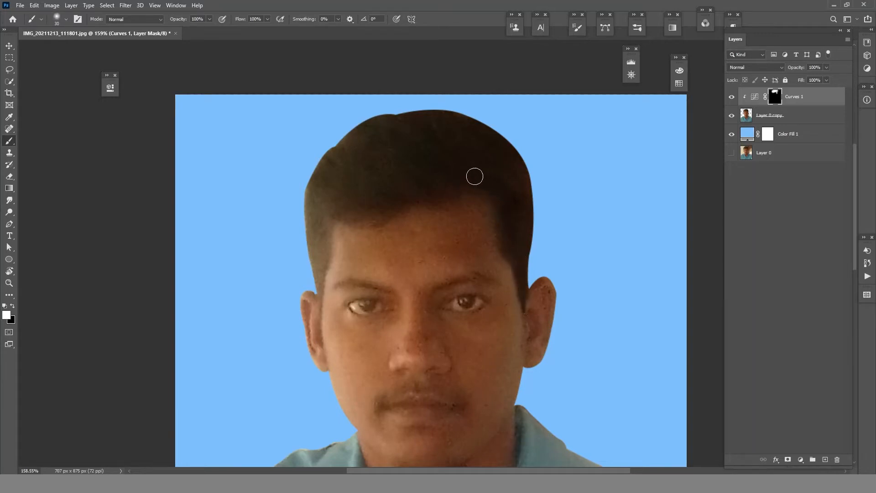
key(bracketleft)
mouse_move(321, 200)
mouse_down()
mouse_move(309, 311)
mouse_move(321, 288)
mouse_move(317, 271)
mouse_up()
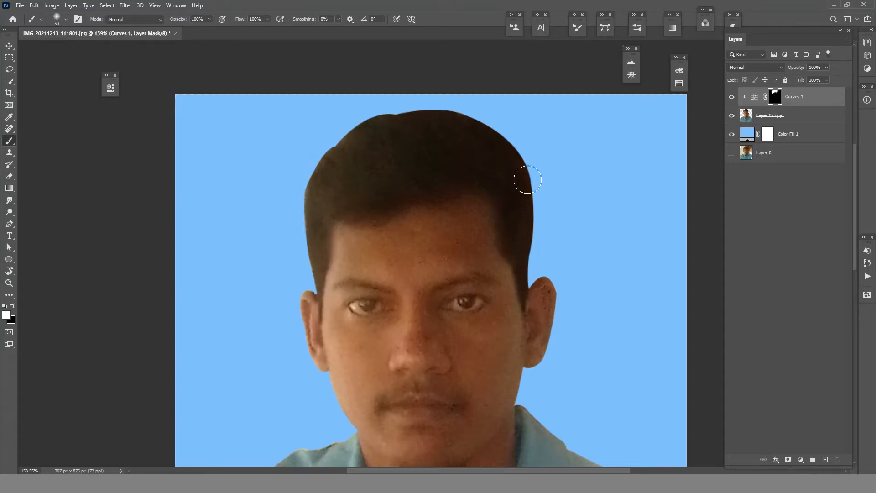
scroll(508, 251, down, 10)
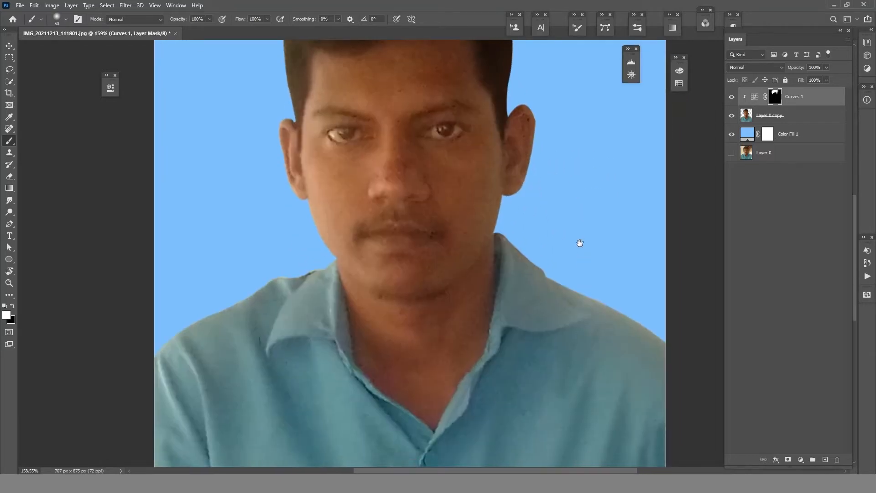
mouse_move(551, 257)
mouse_down()
mouse_move(534, 268)
mouse_move(542, 264)
mouse_up()
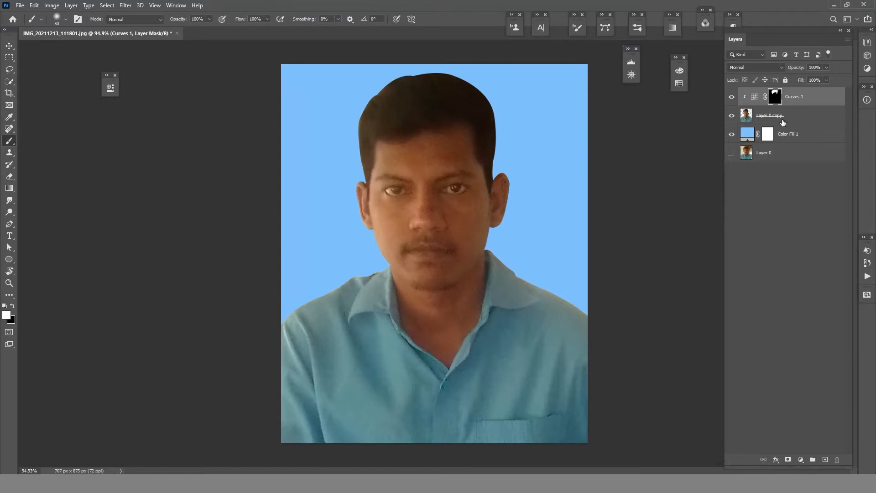
- Merge the Curves adjustment into Layer 0 copy, and clip a duplicate of the merged layer to it
key(Delete)
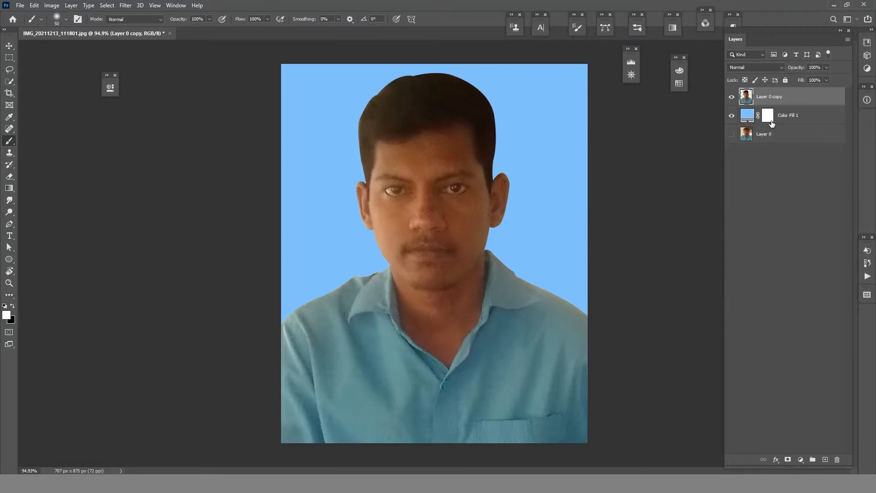
drag(770, 100, 824, 459)
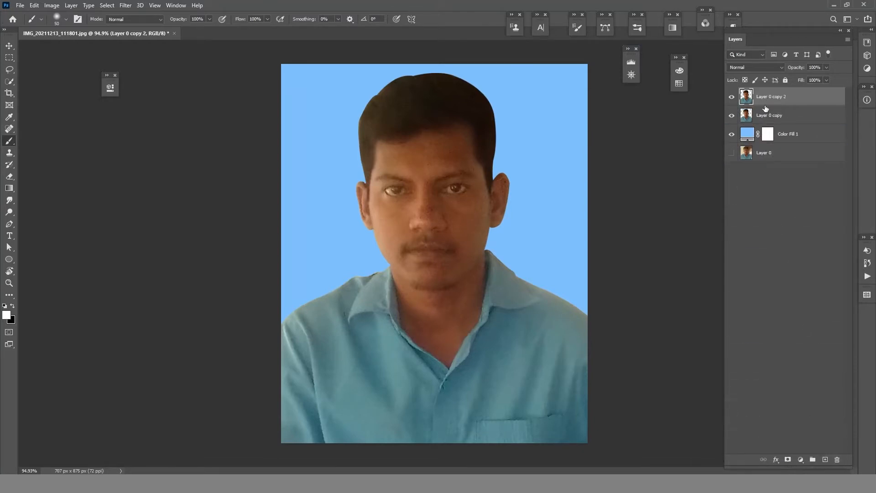
key(ctrl+alt+g)
- Remove the spots and uneven patches across the forehead and between the eyebrows with the Spot Healing Brush
click(9, 128)
drag(429, 171, 470, 172)
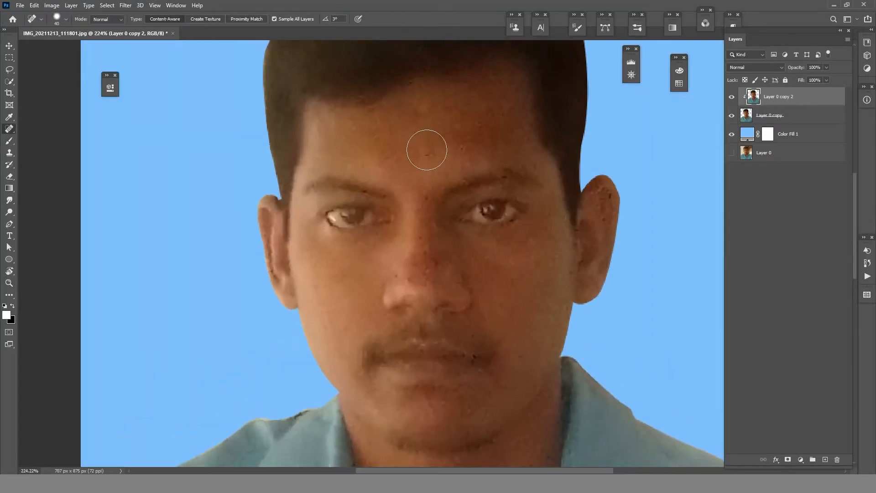
click(433, 152)
key(])
key(])
click(459, 147)
click(438, 139)
click(505, 113)
click(516, 83)
click(494, 79)
click(490, 93)
mouse_move(518, 129)
mouse_down()
mouse_move(537, 147)
mouse_move(530, 166)
mouse_up()
drag(370, 112, 380, 113)
click(453, 118)
click(441, 111)
click(413, 108)
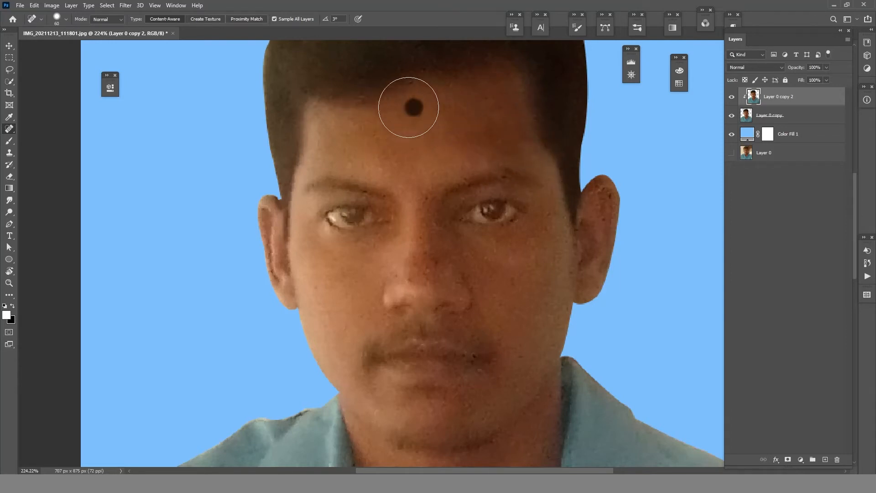
click(423, 121)
click(497, 135)
click(481, 131)
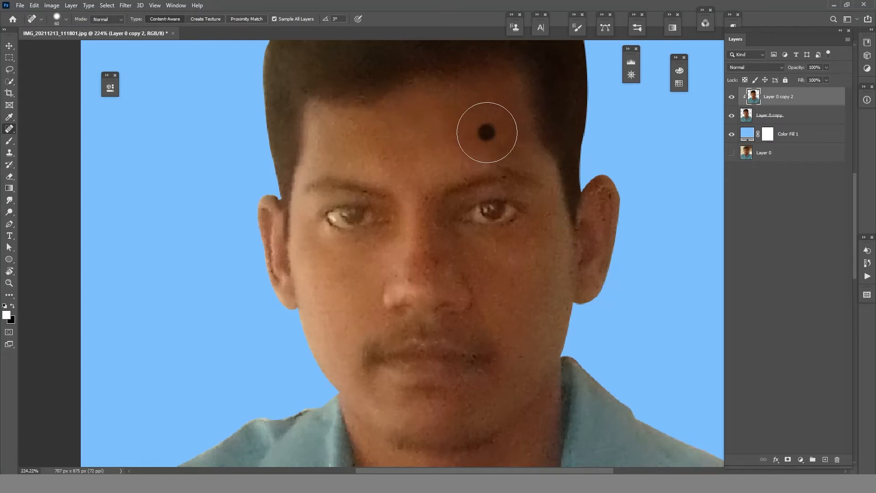
click(467, 137)
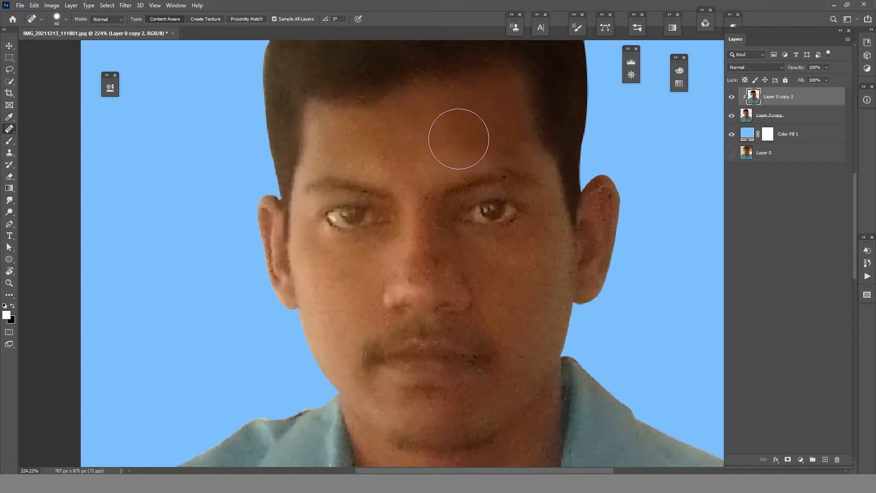
click(460, 137)
click(460, 139)
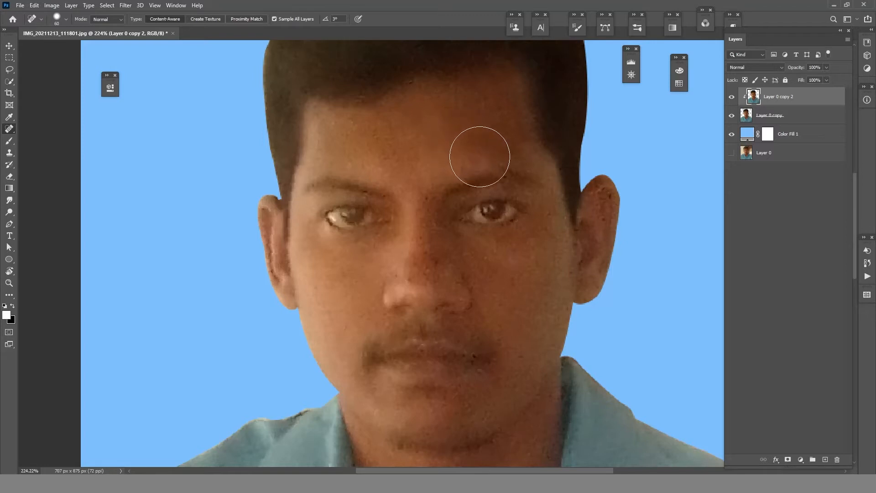
click(458, 163)
- Heal the dark spots on the man's left ear with the healing brush reduced to size 30
key(bracketleft)
key(bracketleft)
key(bracketleft)
click(602, 199)
click(606, 195)
click(591, 274)
click(593, 284)
click(602, 187)
click(609, 196)
click(581, 262)
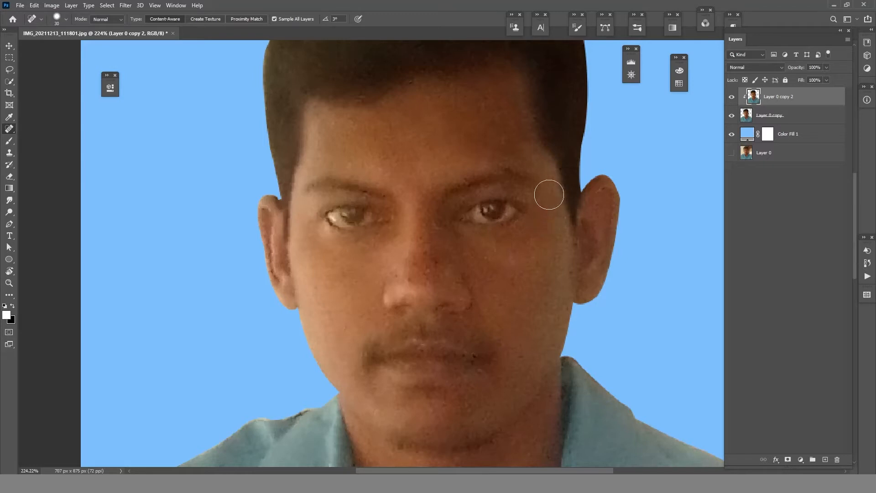
- Heal the remaining blemishes on the nose, the man's left cheek, the upper forehead and the chin
key(bracketright)
drag(558, 229, 561, 267)
mouse_move(435, 253)
mouse_down()
mouse_move(436, 275)
mouse_move(418, 287)
mouse_up()
drag(415, 258, 415, 273)
drag(485, 97, 498, 98)
drag(532, 323, 563, 307)
scroll(524, 348, down, 4)
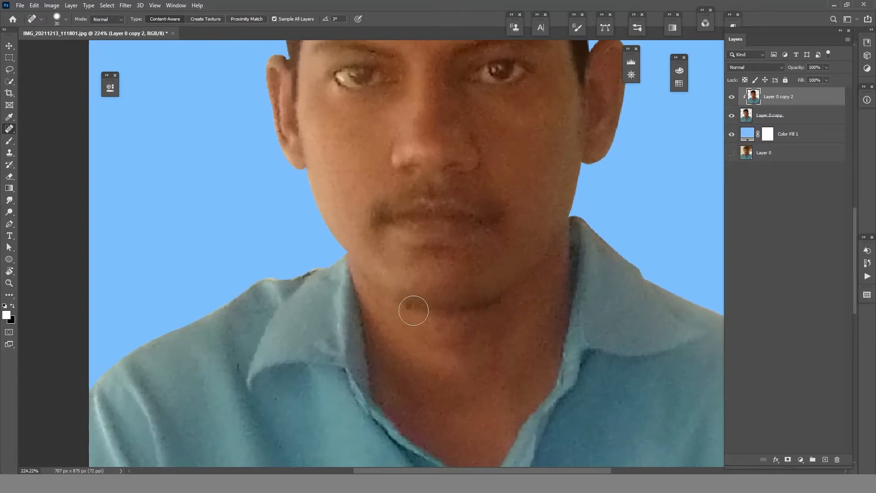
drag(413, 308, 399, 303)
- Duplicate the healed layer twice and clip both duplicates to Layer 0 copy
key(ctrl+j)
key(ctrl+j)
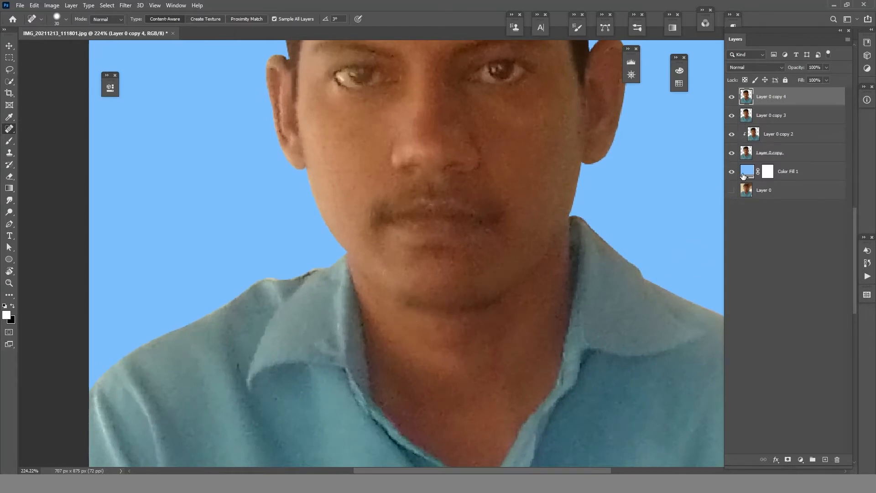
ctrl+click(769, 118)
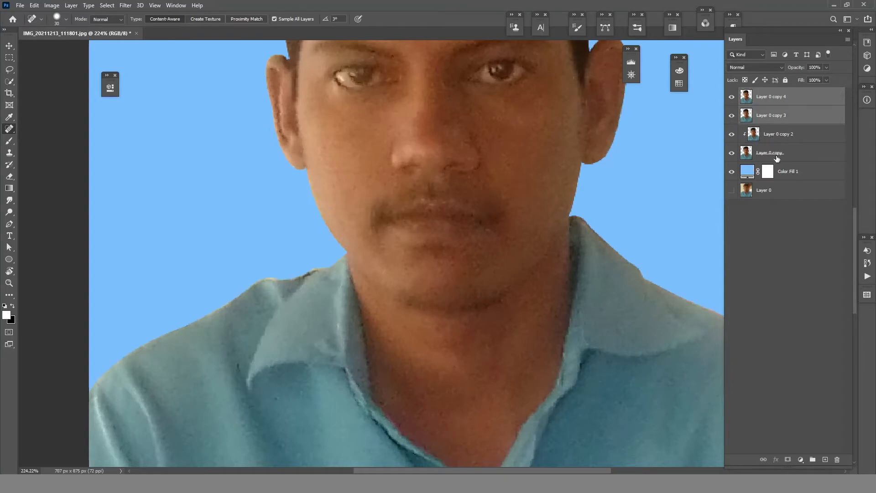
key(ctrl+alt+g)
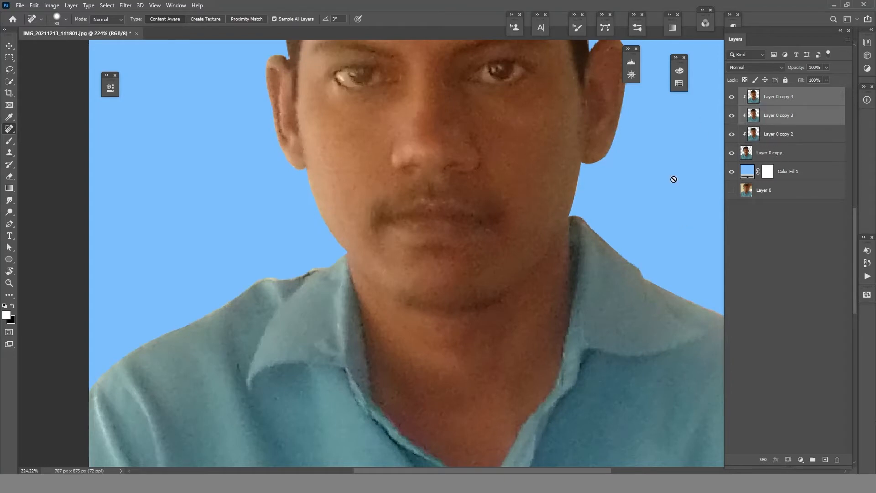
- Try sharpening Layer 0 copy 4 with a 1.0-pixel High Pass in Linear Light mode, and discard that layer
click(790, 98)
click(125, 5)
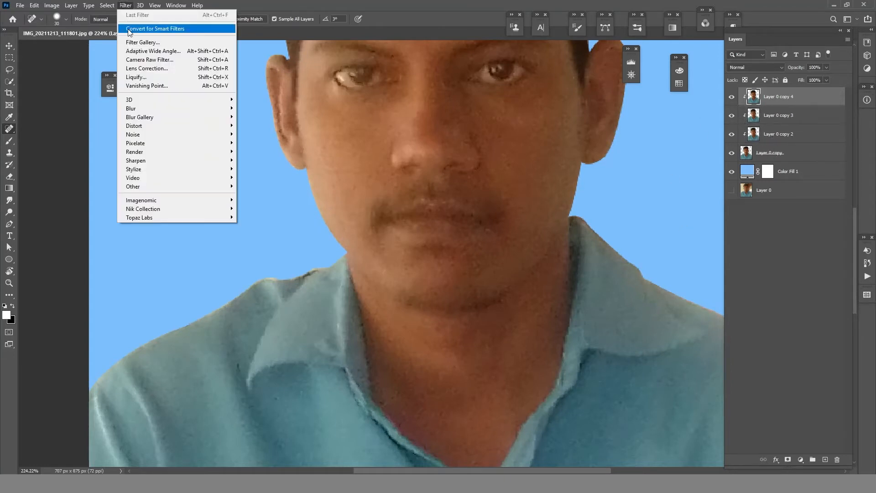
mouse_move(140, 183)
click(267, 195)
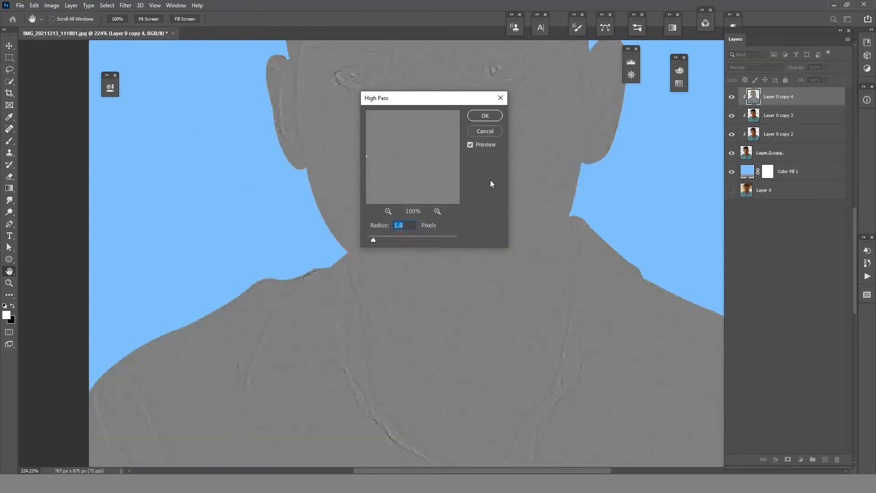
click(483, 116)
key(j)
click(750, 69)
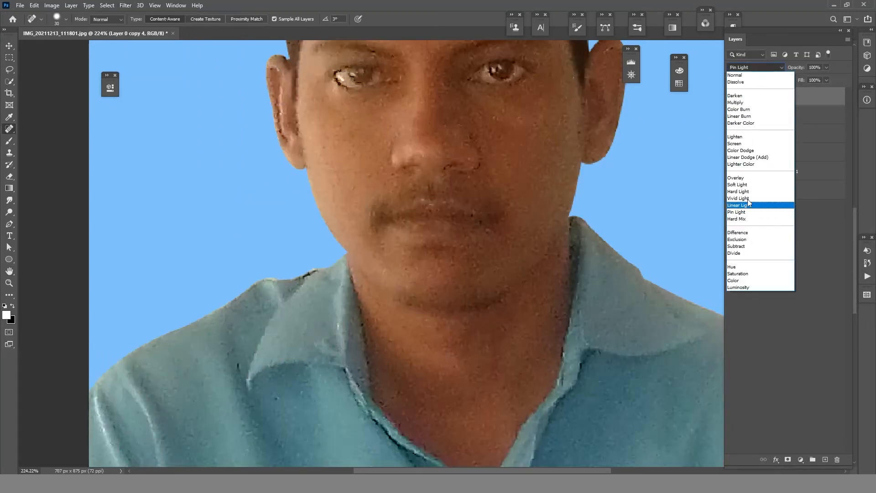
click(742, 208)
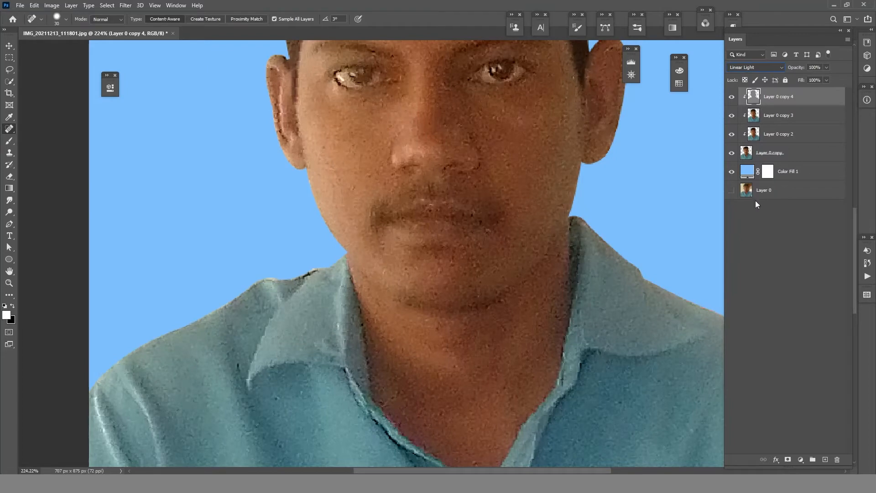
drag(781, 98, 837, 459)
- Smooth the forehead skin on Layer 0 copy 3 with a small Mixer Brush
scroll(538, 212, up, 5)
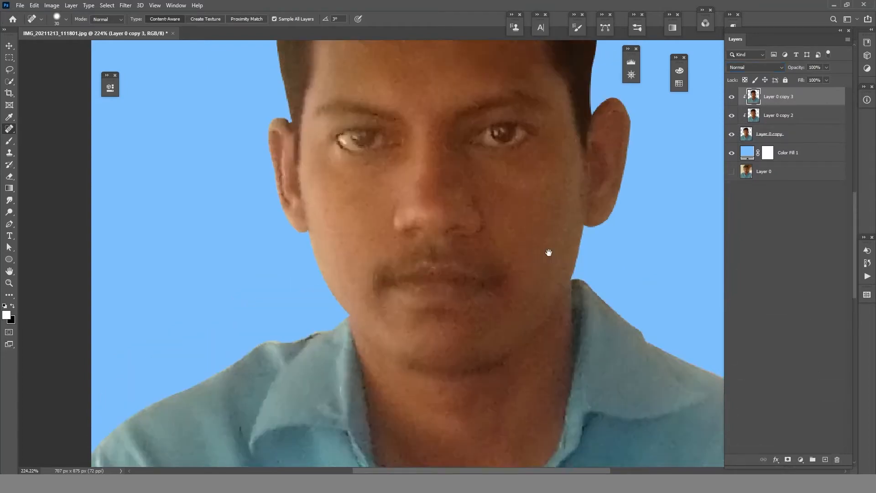
click(10, 140)
click(68, 167)
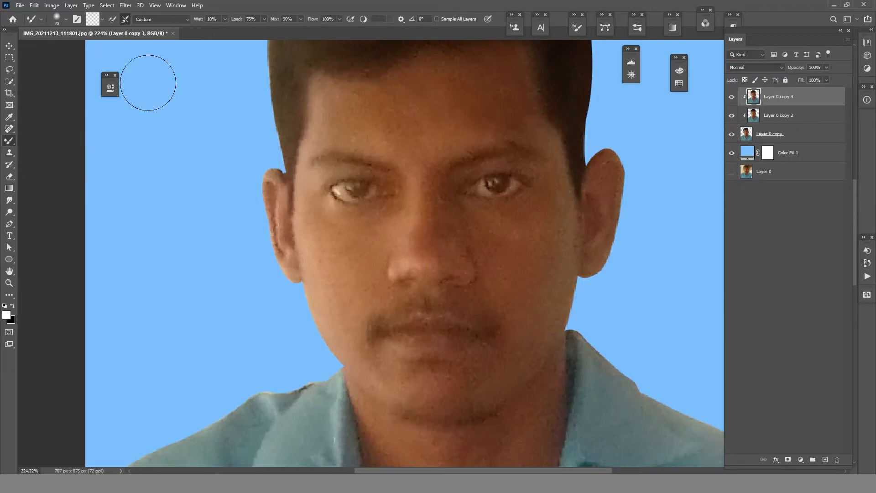
key(bracketleft)
key(bracketleft)
key(bracketleft)
key(bracketleft)
drag(505, 74, 524, 127)
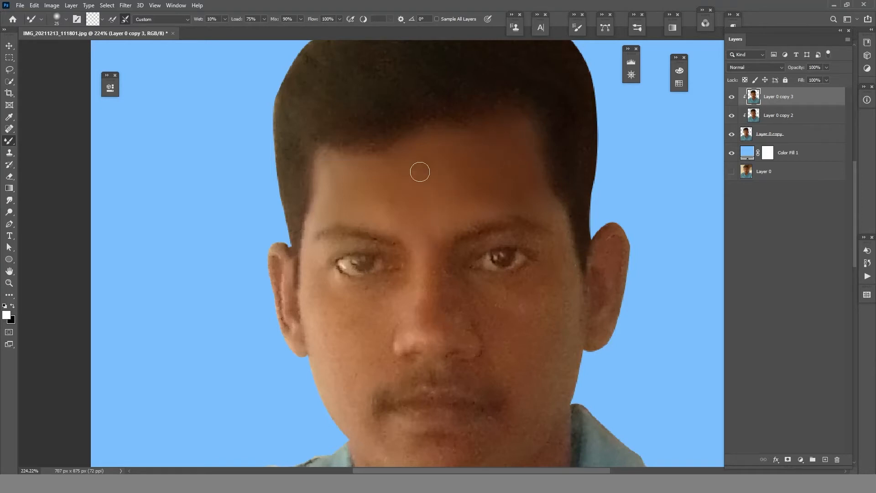
- Smooth the skin of the rest of the face and the ears with the Mixer Brush, adapting its size to each feature
drag(442, 247, 432, 167)
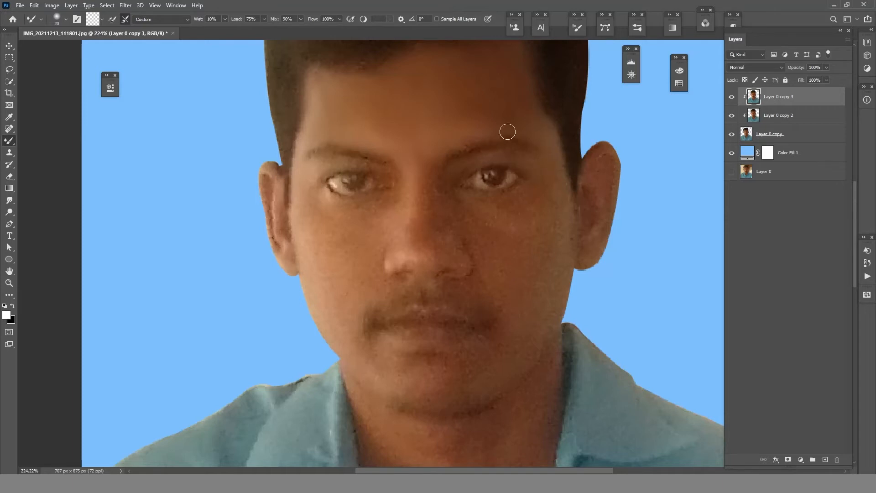
key(bracketleft)
key(bracketleft)
key(bracketleft)
key(bracketleft)
key(bracketleft)
key(bracketright)
key(bracketright)
key(bracketright)
key(bracketright)
key(bracketright)
key(bracketleft)
key(bracketright)
key(bracketright)
key(bracketleft)
key(bracketleft)
key(bracketleft)
key(bracketleft)
key(bracketright)
key(bracketright)
key(bracketright)
key(bracketright)
key(bracketright)
key(bracketleft)
key(bracketleft)
key(bracketleft)
key(bracketright)
key(bracketright)
key(bracketright)
key(bracketright)
key(bracketright)
key(bracketleft)
key(bracketleft)
key(bracketleft)
key(bracketright)
key(bracketright)
mouse_move(456, 251)
mouse_down()
mouse_move(418, 263)
mouse_move(434, 261)
mouse_move(428, 211)
mouse_up()
key(bracketleft)
key(bracketleft)
key(bracketleft)
key(bracketright)
key(bracketright)
key(bracketright)
key(bracketright)
key(bracketleft)
key(bracketleft)
key(bracketleft)
key(bracketleft)
- Smooth the neck skin from the chin down to the shirt opening with the Mixer Brush at size 30
scroll(513, 193, down, 5)
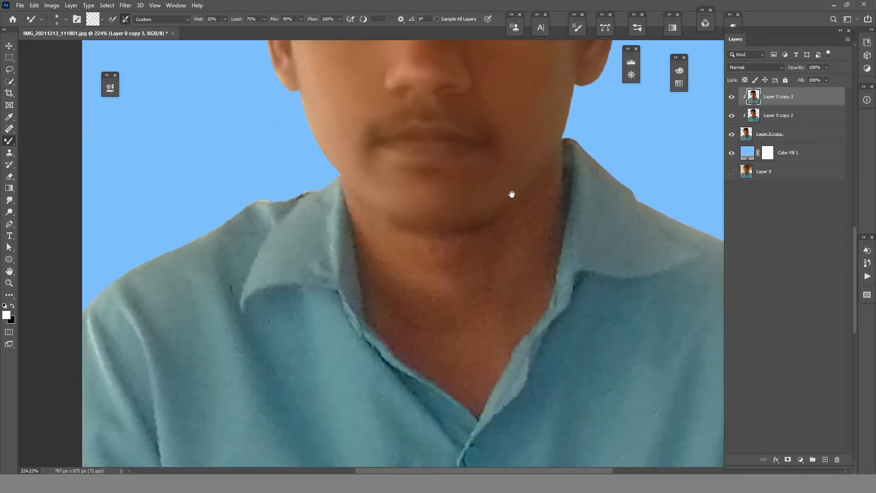
key(bracketright)
key(bracketright)
key(bracketright)
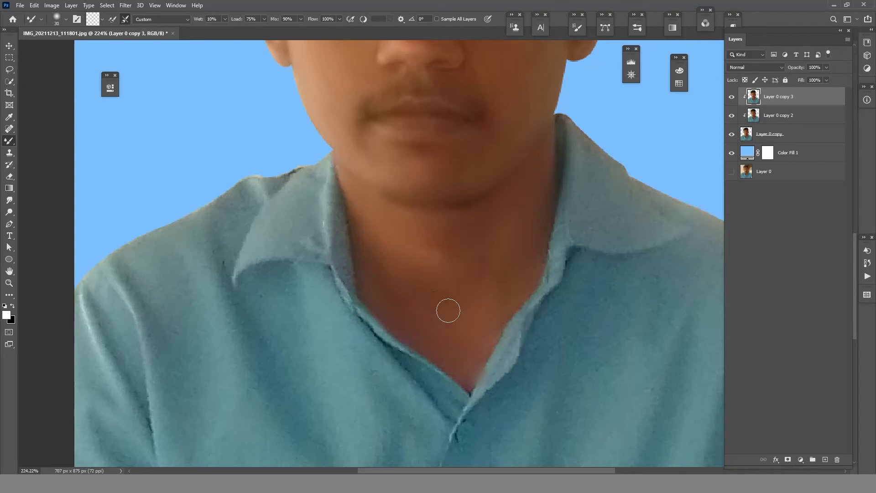
key(z)
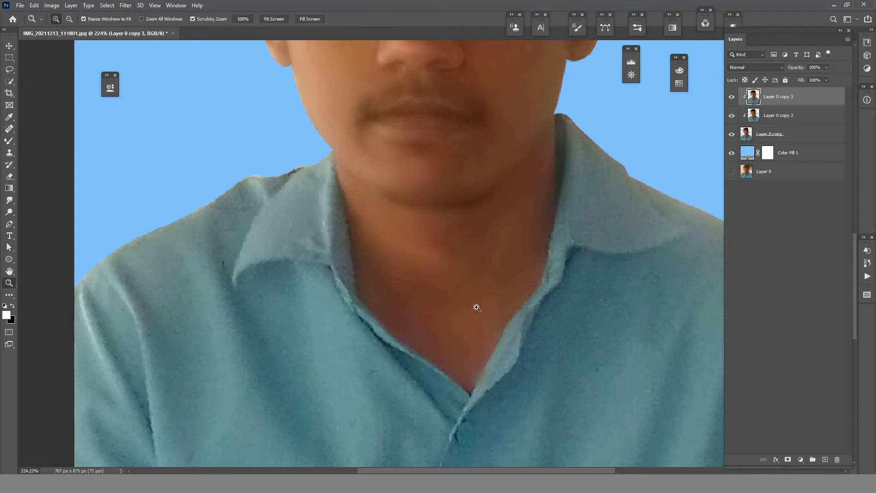
drag(475, 307, 434, 307)
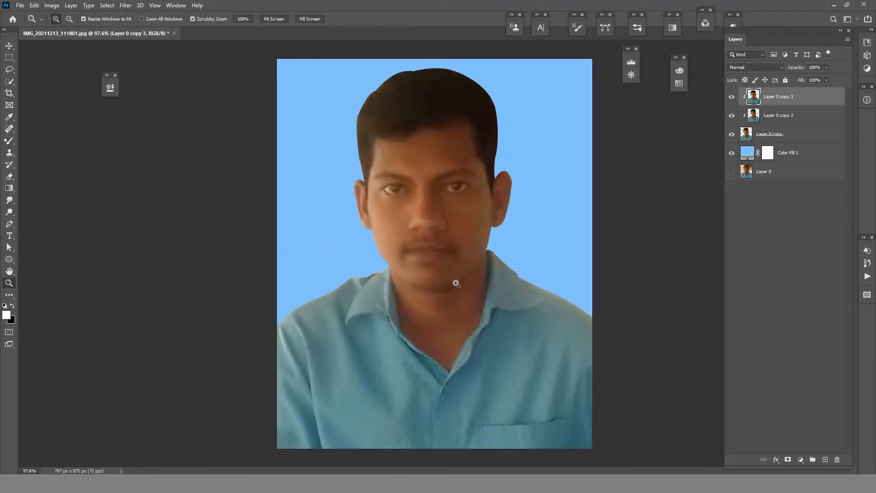
mouse_move(427, 286)
mouse_down()
mouse_move(454, 265)
mouse_move(456, 279)
mouse_move(422, 303)
mouse_move(439, 299)
mouse_up()
- Add an empty layer above Layer 0 copy 3 and clip it to the layers below
key(b)
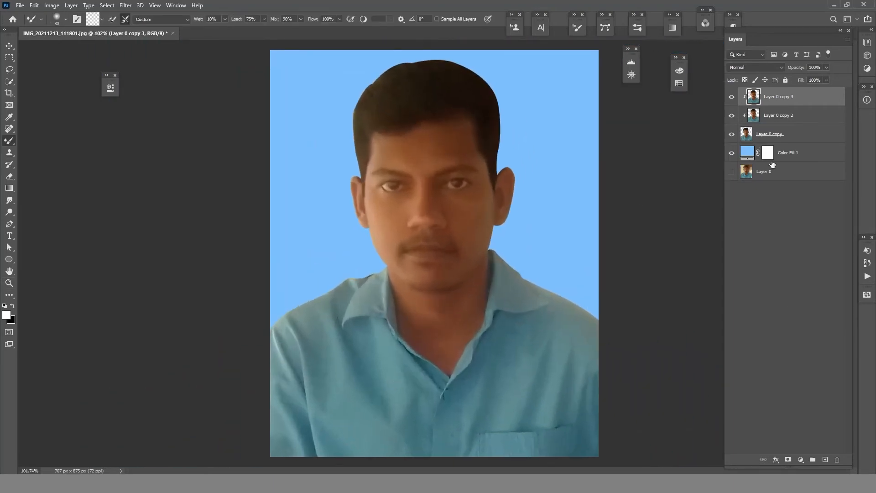
click(825, 459)
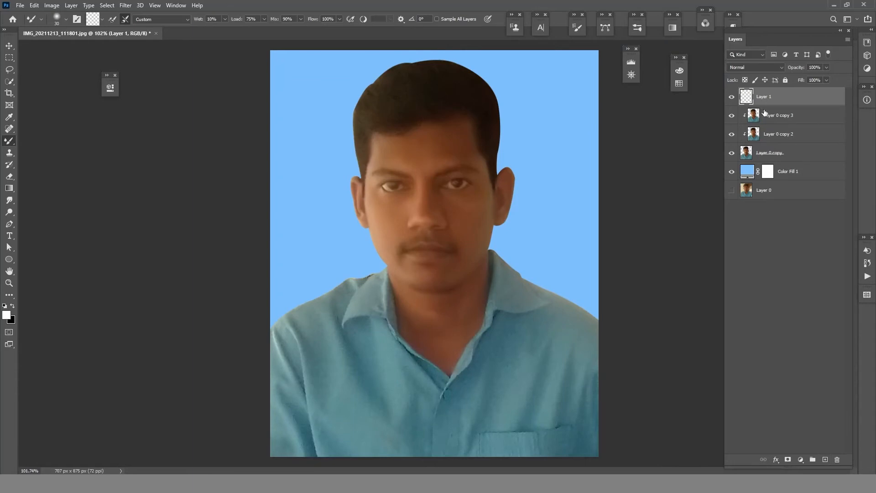
alt+click(787, 106)
- Set the Smudge tool's strength to 55% and reduce its brush size for detail work on the face
right_click(10, 141)
click(63, 142)
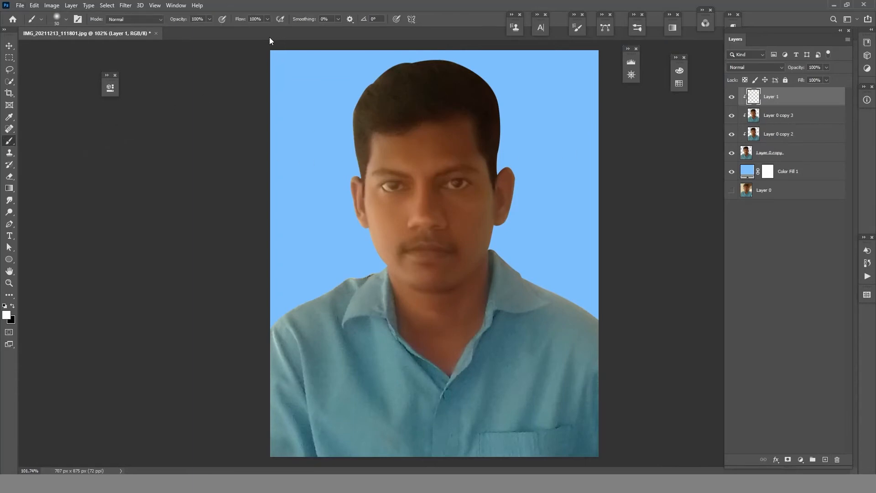
key(alt+space)
drag(405, 190, 465, 188)
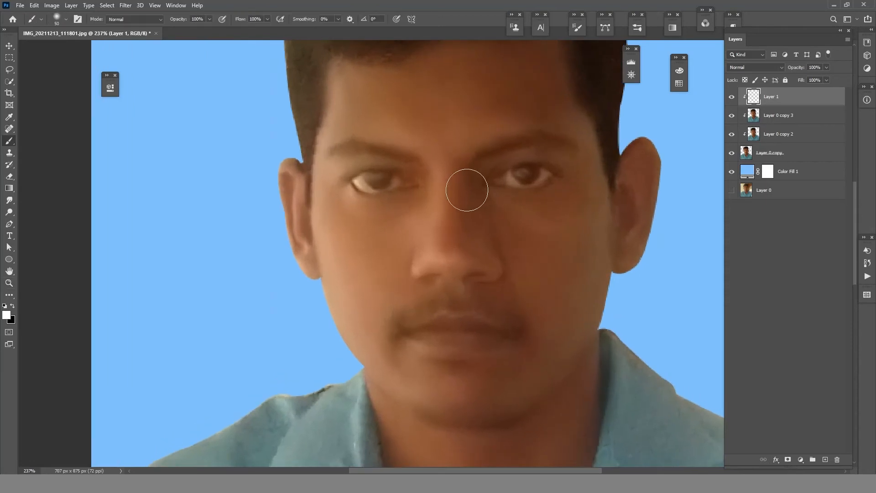
click(9, 200)
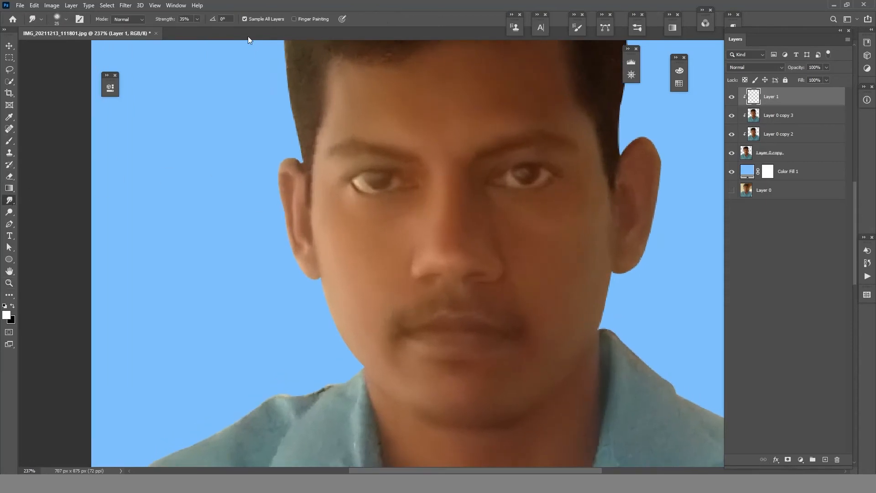
click(183, 19)
text(55)
key(Return)
key(bracketleft)
key(bracketleft)
key(bracketleft)
- Add a clipped, gray-filled layer above Layer 1 and set its blend mode to Overlay
click(823, 459)
key(ctrl+alt+g)
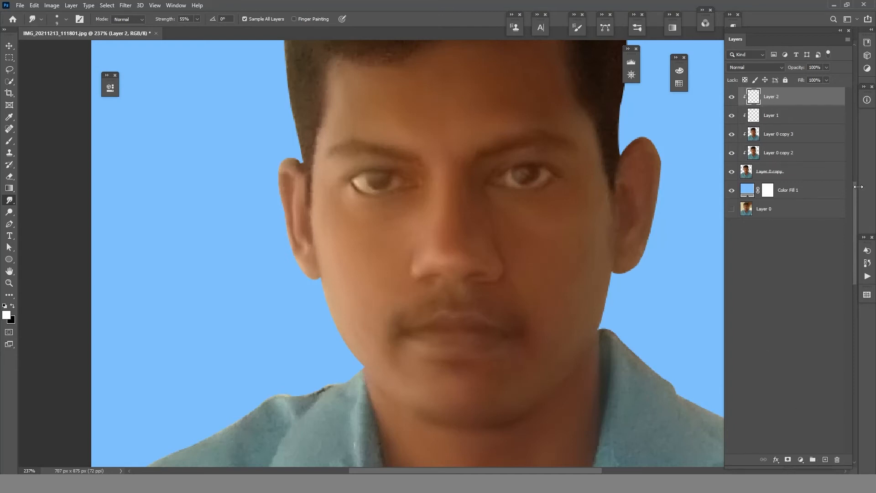
key(shift+F5)
key(Return)
click(756, 67)
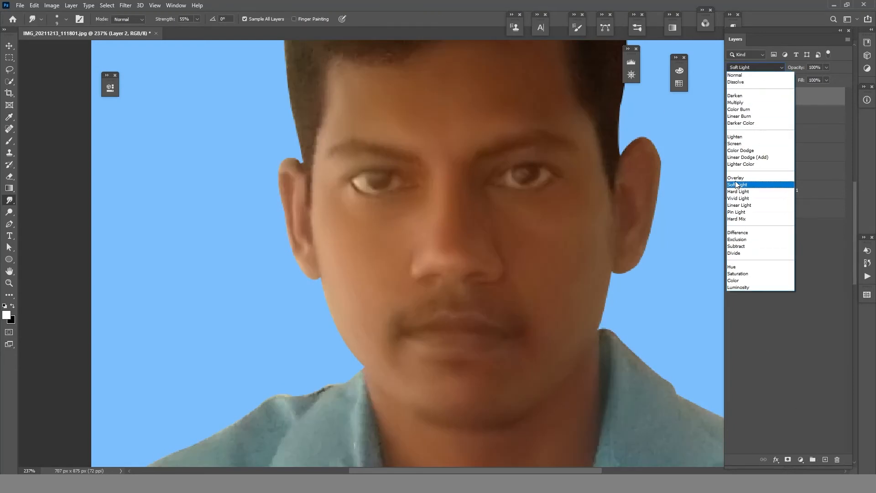
click(735, 178)
- Darken the irises of both eyes on the gray layer with a small Burn brush, midtones at 15% exposure
drag(9, 212, 41, 221)
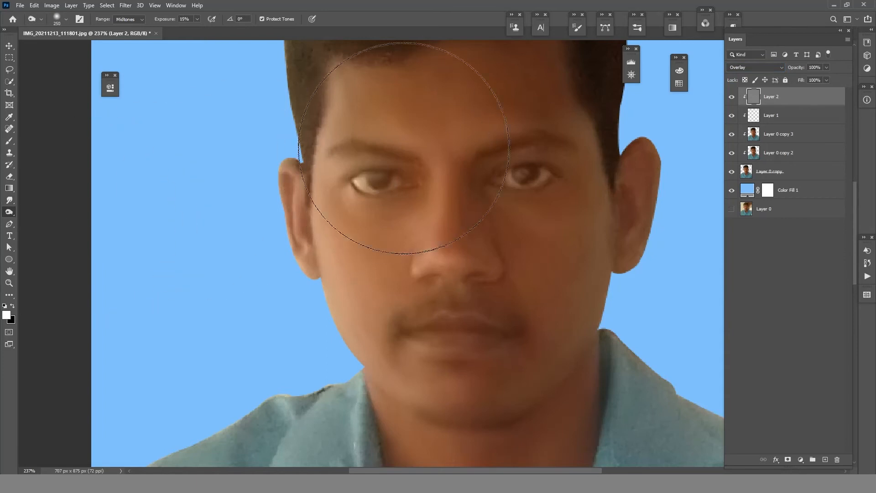
key(bracketleft)
key(bracketleft)
key(bracketleft)
key(bracketleft)
key(bracketleft)
key(bracketleft)
key(bracketleft)
key(bracketleft)
key(bracketleft)
key(bracketleft)
key(bracketleft)
key(bracketleft)
key(bracketleft)
key(bracketleft)
key(bracketleft)
key(bracketleft)
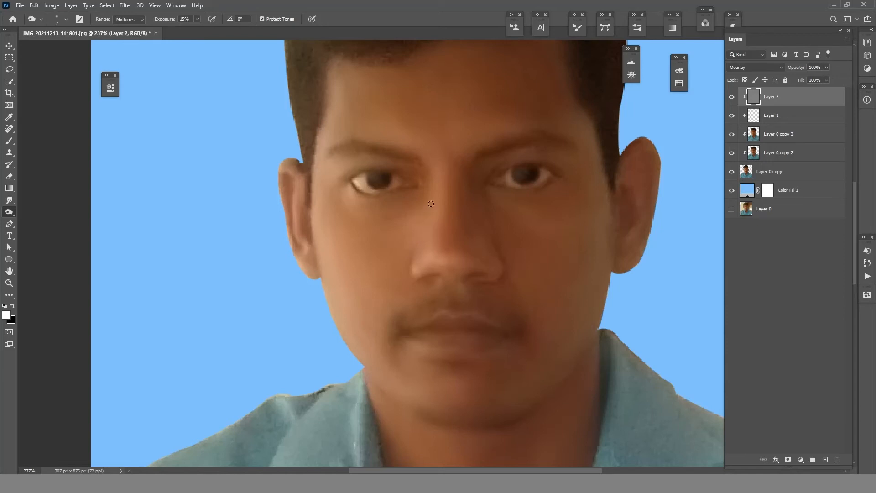
key(bracketright)
key(bracketright)
key(bracketright)
key(z)
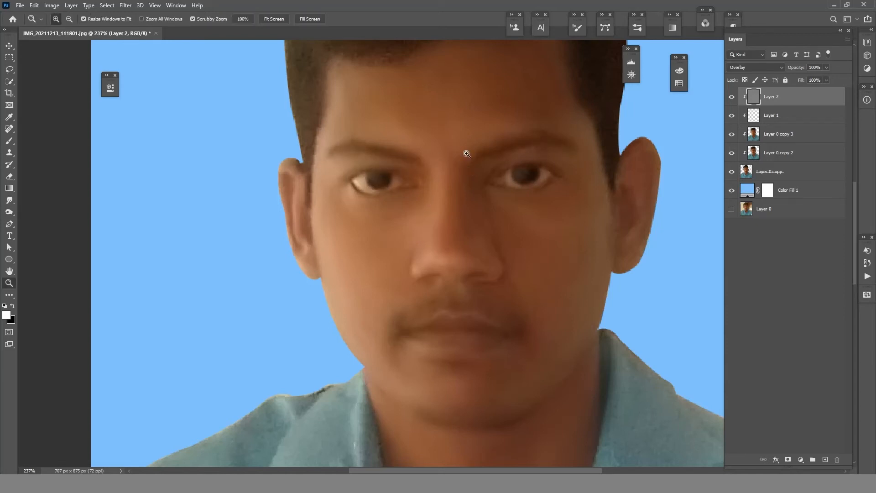
mouse_move(466, 152)
mouse_down()
mouse_move(400, 169)
mouse_move(418, 137)
mouse_up()
key(o)
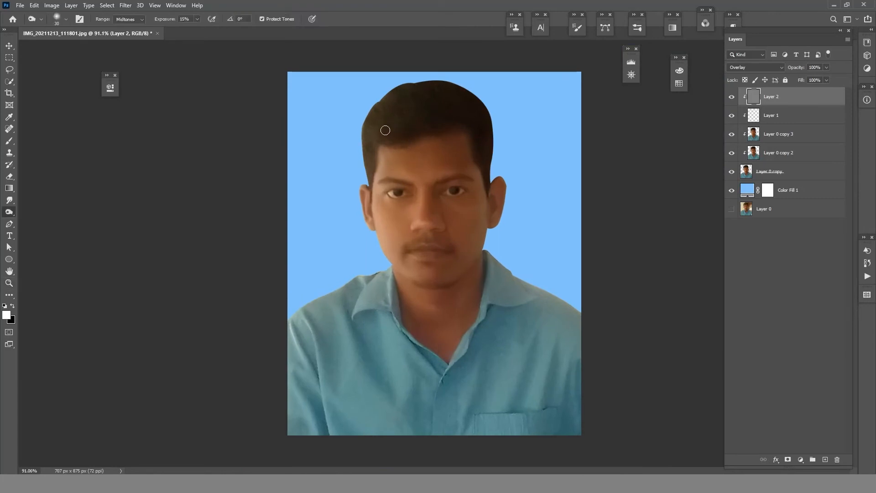
- Darken the hair on the gray Overlay layer with the Burn brush enlarged to 50 px
key(bracketright)
key(bracketright)
mouse_move(375, 124)
mouse_down()
mouse_move(383, 131)
mouse_move(368, 140)
mouse_up()
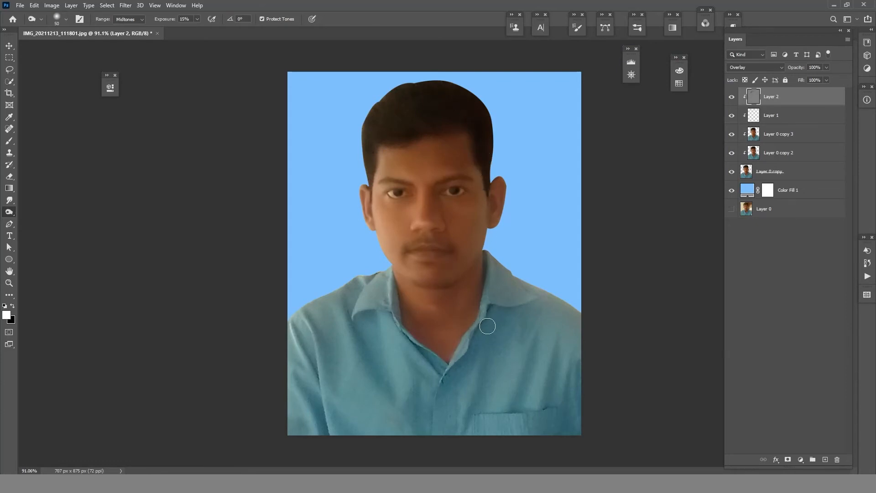
- Add a Curves adjustment above Layer 2 raising input 76 to output 152, invert its mask to black and clip it to the layers below
click(800, 459)
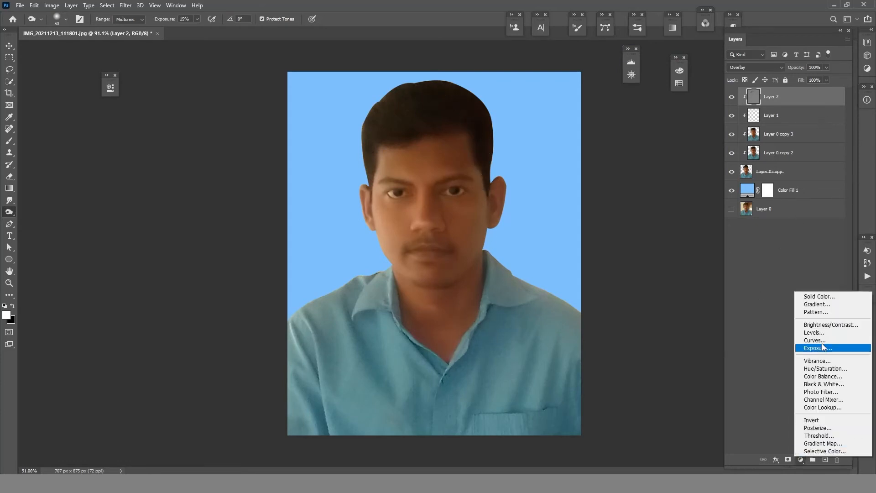
click(821, 336)
drag(202, 192, 186, 183)
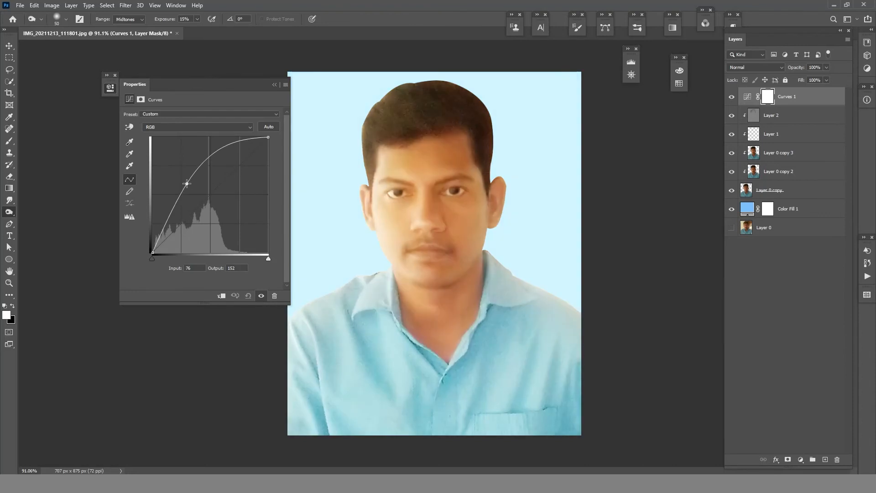
click(275, 84)
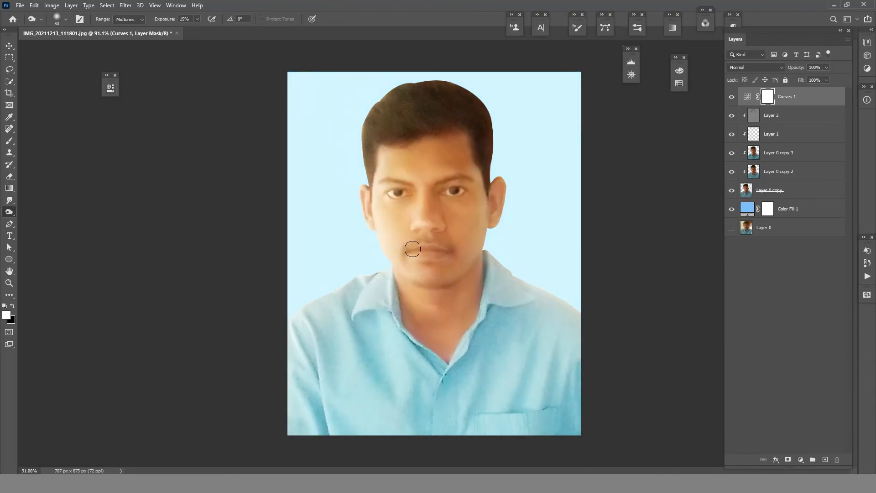
key(ctrl+i)
alt+click(775, 105)
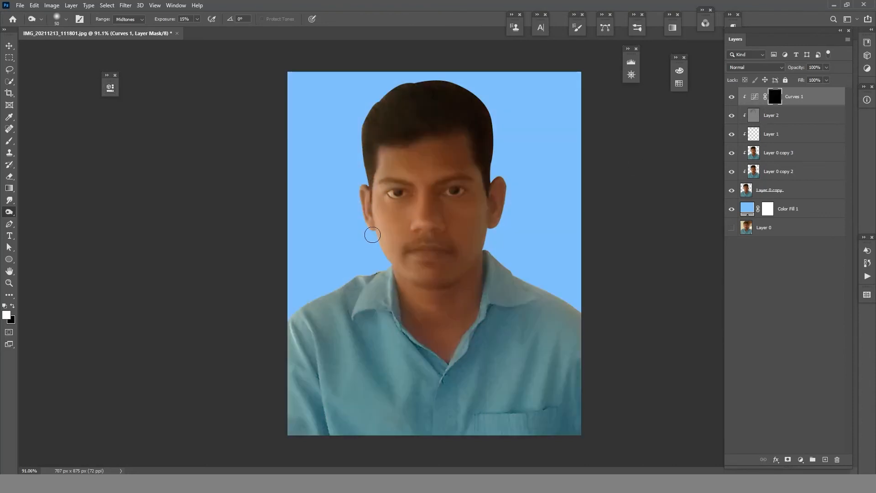
- Paint white on the Curves mask over the face and neck with a 125 px brush at 2% flow
key(b)
key(bracketright)
key(bracketright)
key(bracketright)
key(bracketright)
key(bracketright)
key(bracketright)
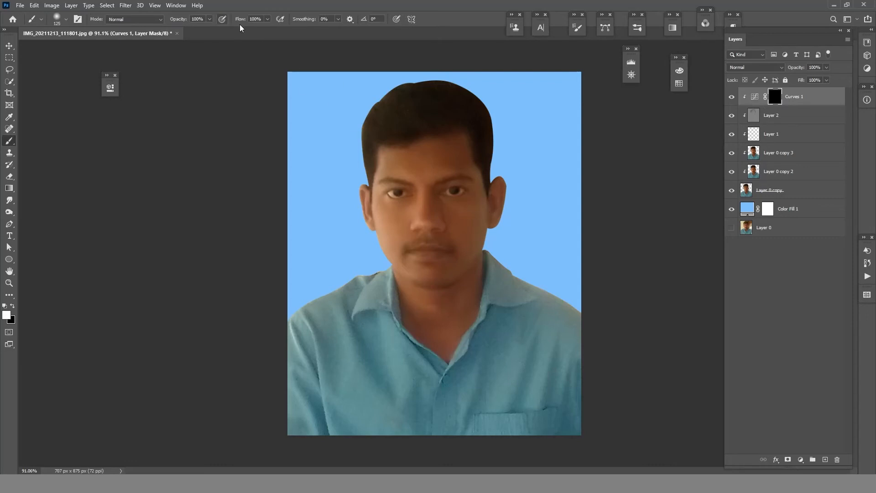
click(255, 18)
text(02)
key(Return)
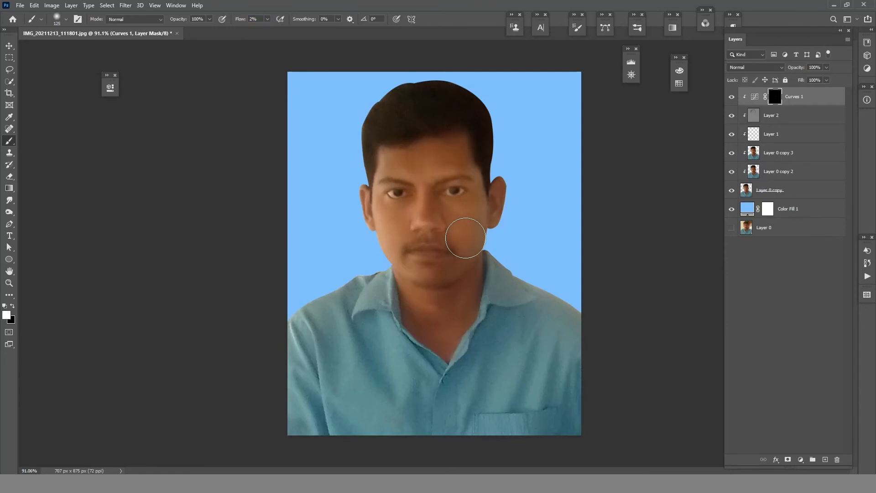
mouse_move(465, 237)
mouse_down()
mouse_move(451, 301)
mouse_move(488, 291)
mouse_move(492, 266)
mouse_move(463, 282)
mouse_move(441, 324)
mouse_move(466, 306)
mouse_move(454, 264)
mouse_up()
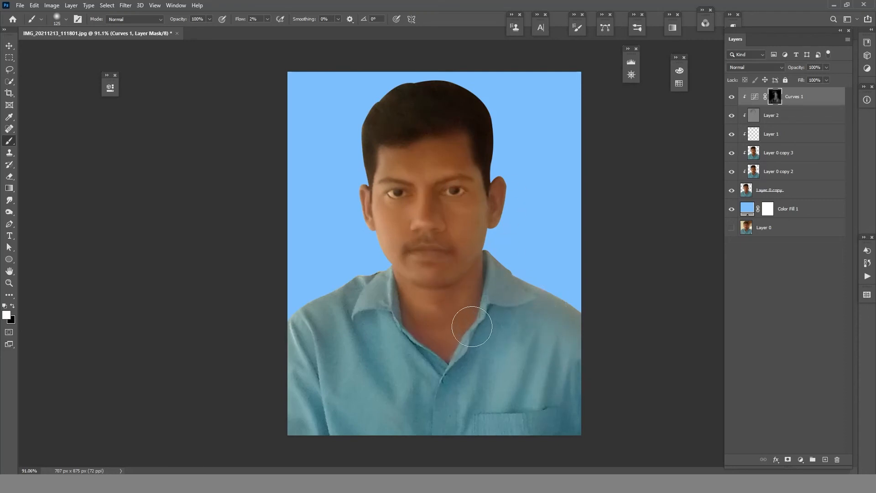
- Merge the visible portrait without the blue background into a new top layer, place Color Fill 1 directly beneath it and hide all lower layers
scroll(470, 320, up, 3)
drag(527, 232, 522, 322)
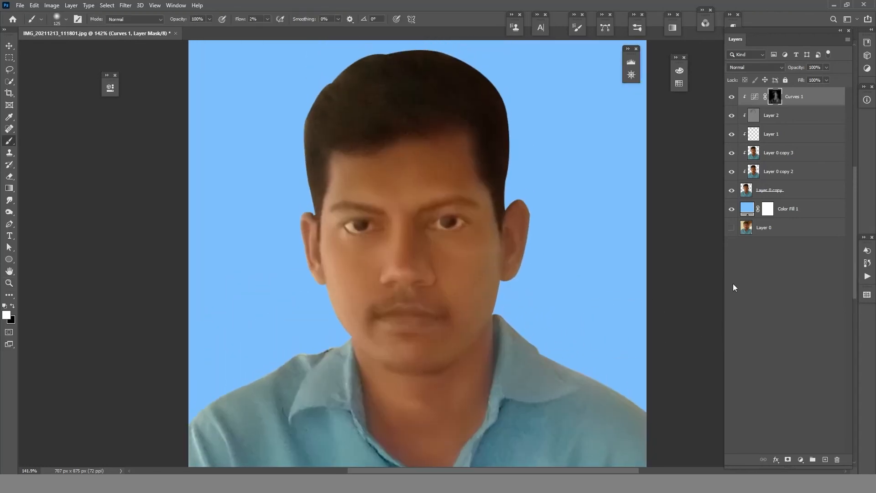
click(731, 213)
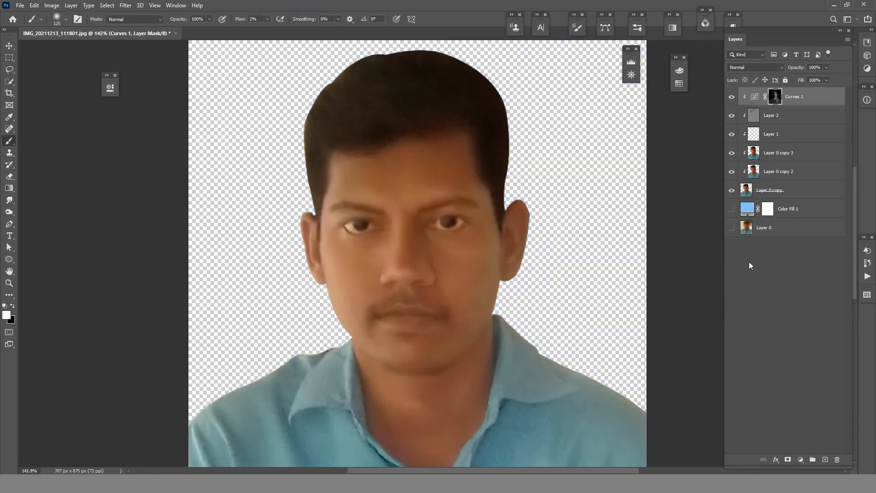
key(ctrl+shift+alt+e)
drag(785, 230, 783, 107)
drag(732, 134, 731, 228)
click(755, 98)
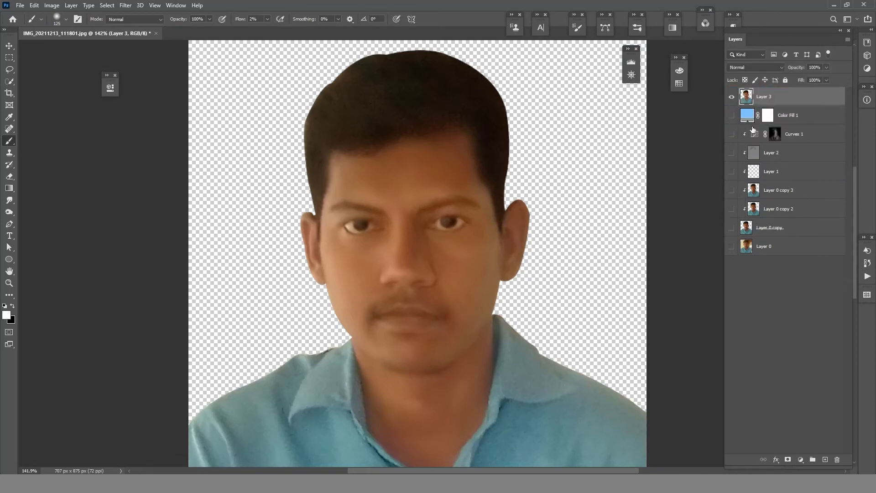
- Draw a closed Pen path along the jawline and loosely around the head, and convert it into a selection
click(9, 224)
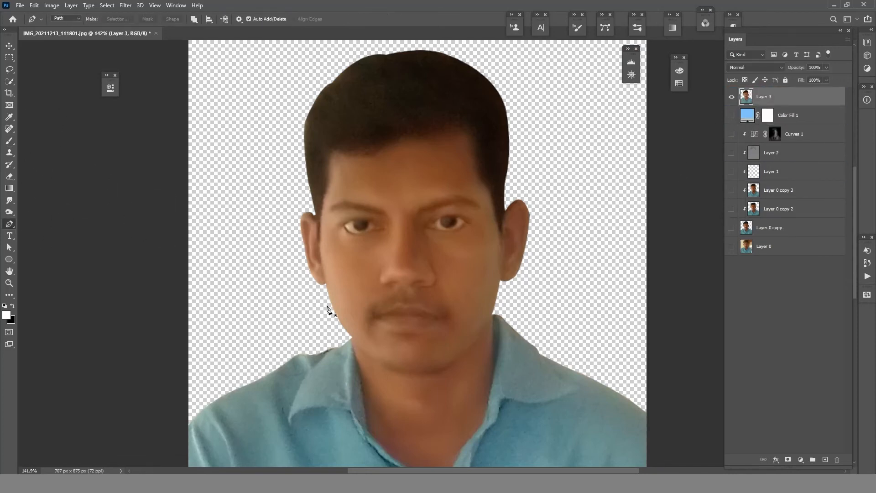
click(351, 337)
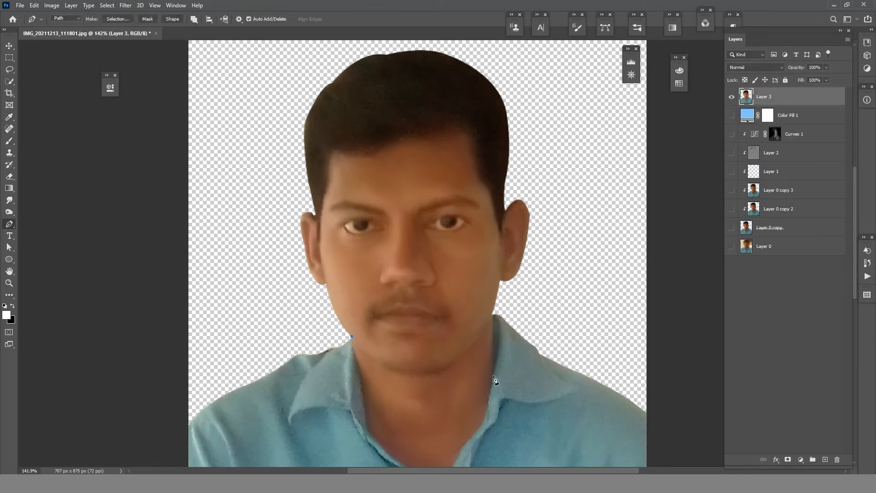
drag(434, 372, 493, 358)
alt+click(434, 372)
drag(500, 297, 508, 277)
alt+click(494, 312)
click(554, 231)
drag(534, 116, 534, 112)
click(504, 60)
click(425, 42)
click(339, 52)
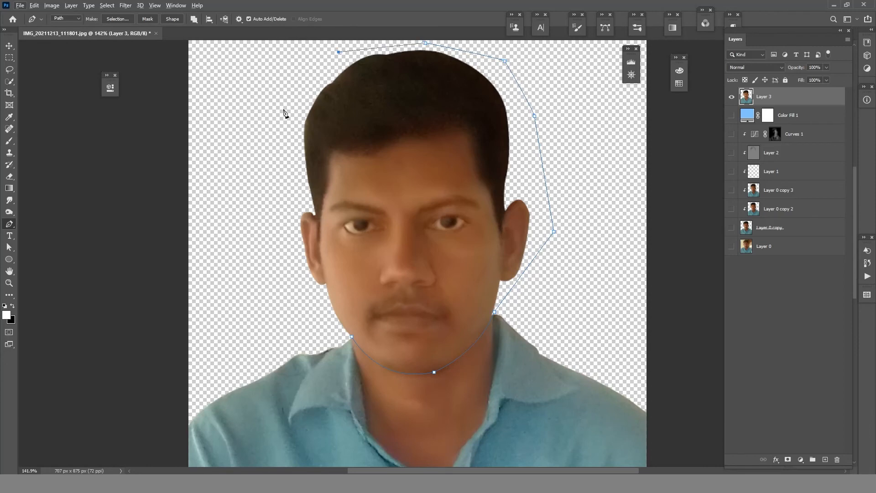
click(275, 128)
drag(272, 243, 273, 249)
click(315, 316)
click(352, 337)
key(ctrl+Return)
- Transform the selected head on Layer 3 to X 352.50 px and Y 276.00 px to shorten the neck, and deselect
key(ctrl+t)
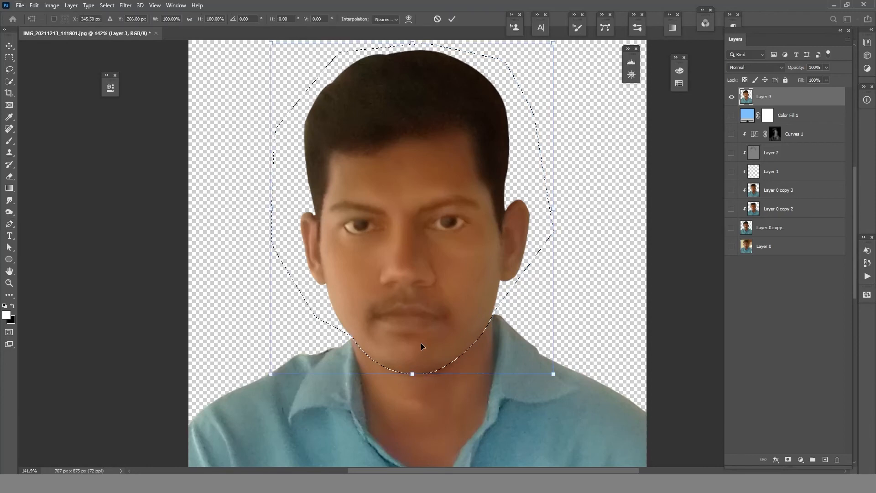
key(Right)
key(Right)
key(Right)
key(Right)
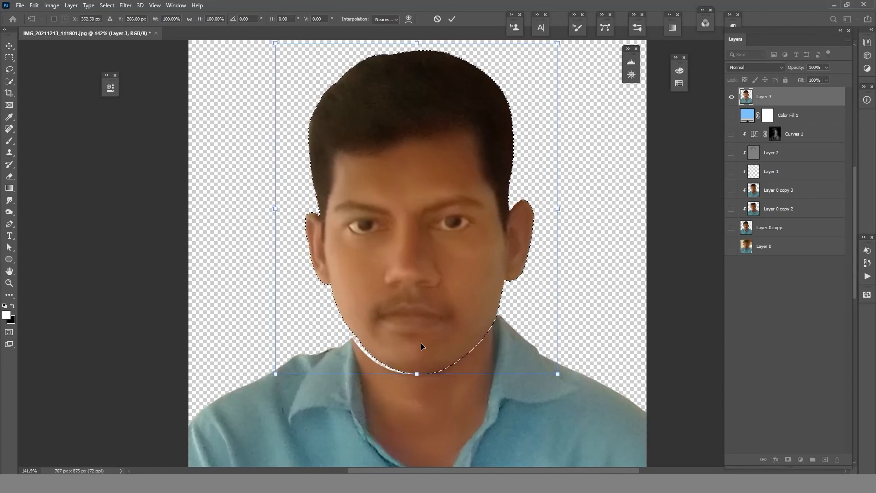
key(Down)
key(Down)
key(Down)
key(Down)
key(Down)
key(Down)
key(Down)
key(Down)
key(Down)
key(Down)
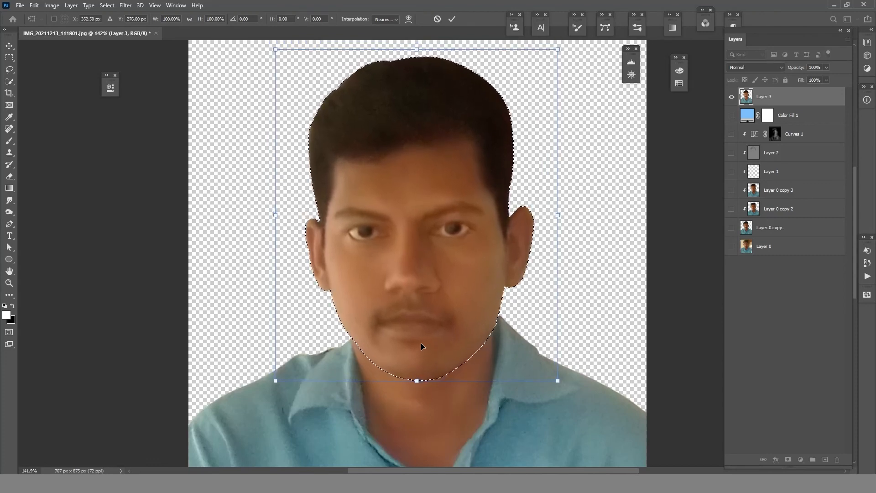
key(Return)
key(p)
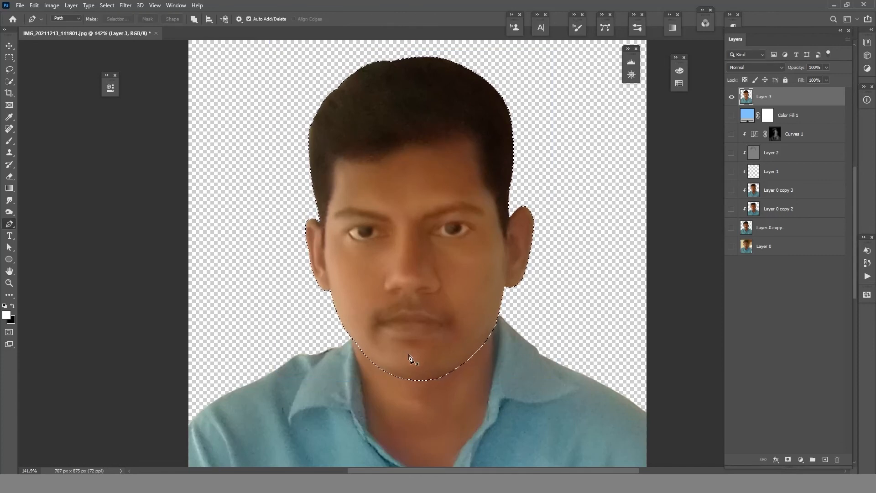
key(ctrl+d)
- Blend the moved jawline into the neck on Layer 3 with the Smudge tool at 55% strength
key(z)
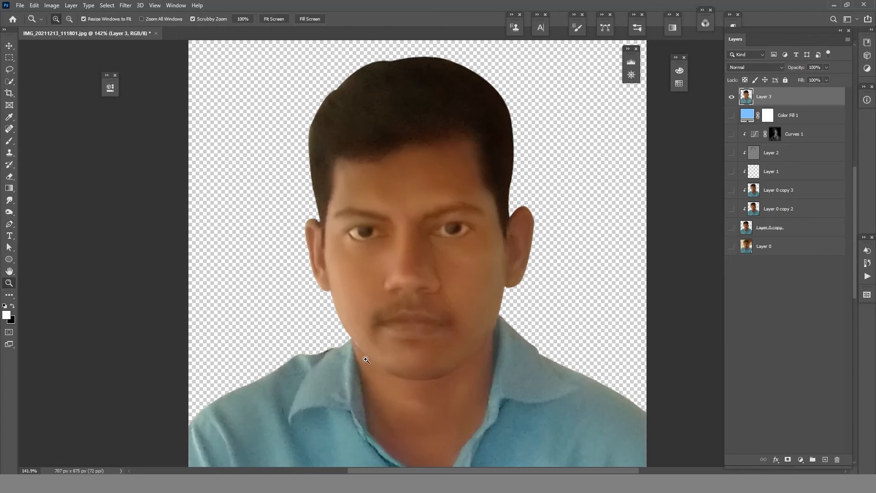
drag(392, 376, 397, 347)
key(r)
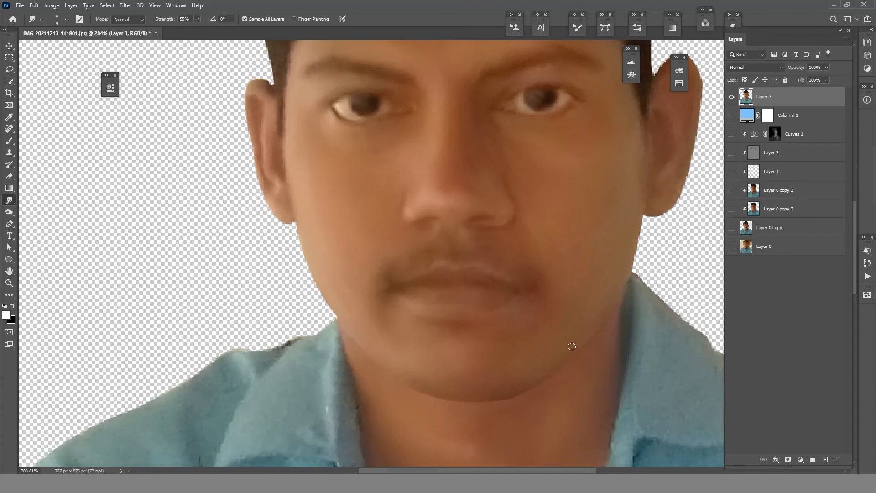
key(z)
mouse_move(531, 336)
mouse_down()
mouse_move(449, 346)
mouse_move(510, 354)
mouse_up()
key(r)
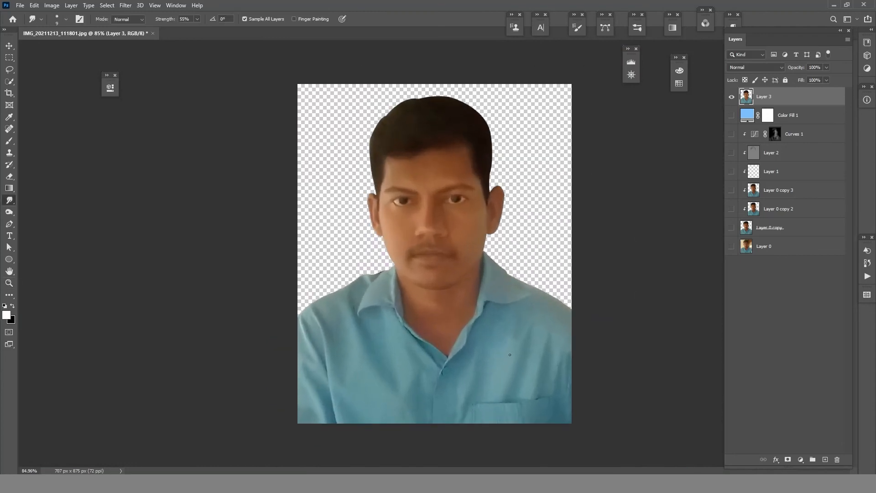
- Show the Color Fill 1 background and add an empty layer clipped to Layer 3
click(732, 115)
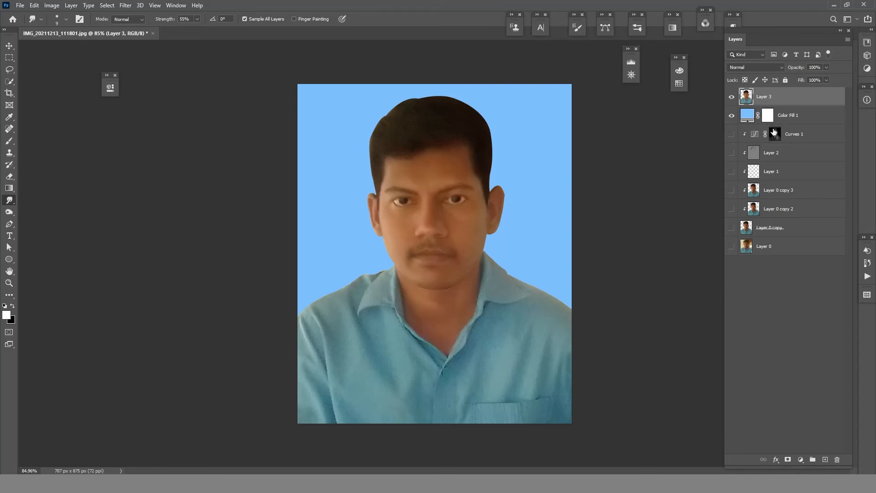
click(824, 459)
key(ctrl+alt+g)
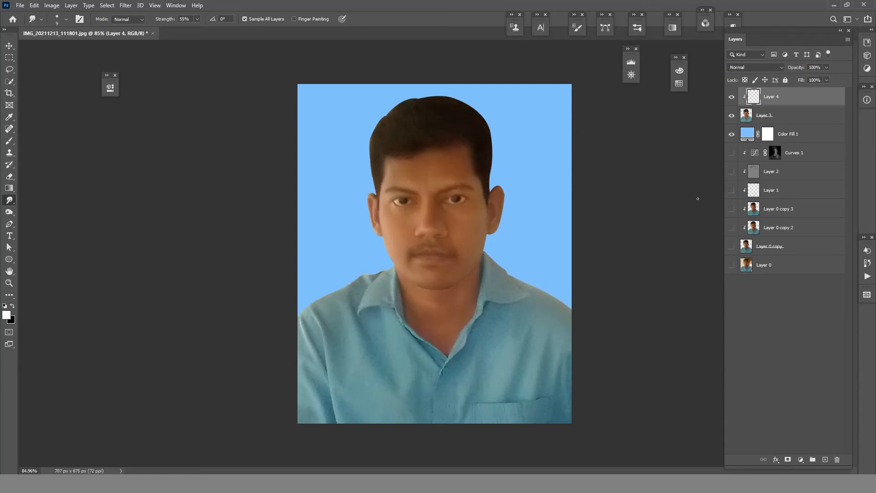
- Sample the shirt's blue and paint over the discolored shoulder on the picture's right side with the brush at 2% flow
key(ctrl+space)
drag(529, 320, 565, 315)
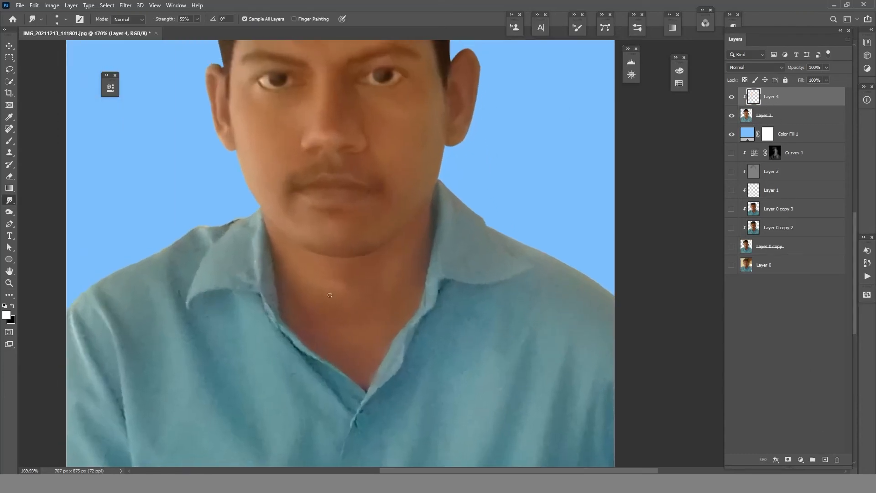
key(b)
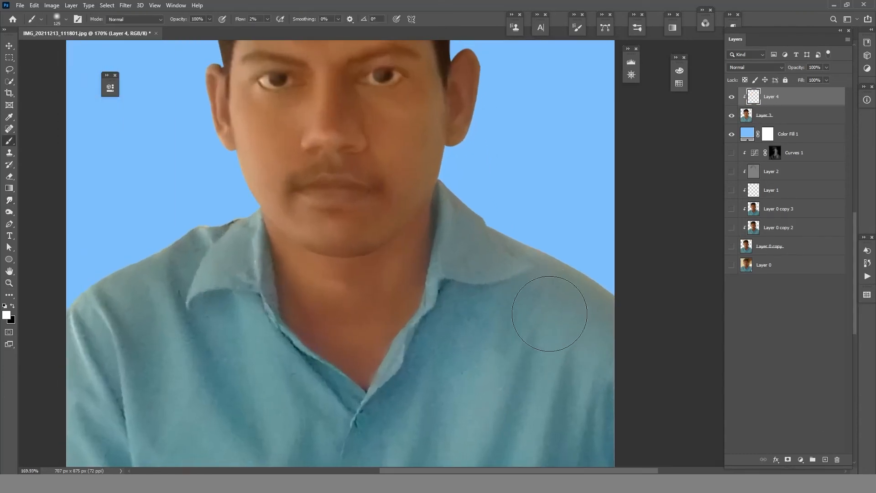
alt+click(515, 309)
mouse_move(564, 255)
mouse_down()
mouse_move(556, 260)
mouse_move(610, 281)
mouse_up()
- Set the brush flow to 3% and paint the shirt color along the right collar's outer edge with a smaller brush
click(243, 21)
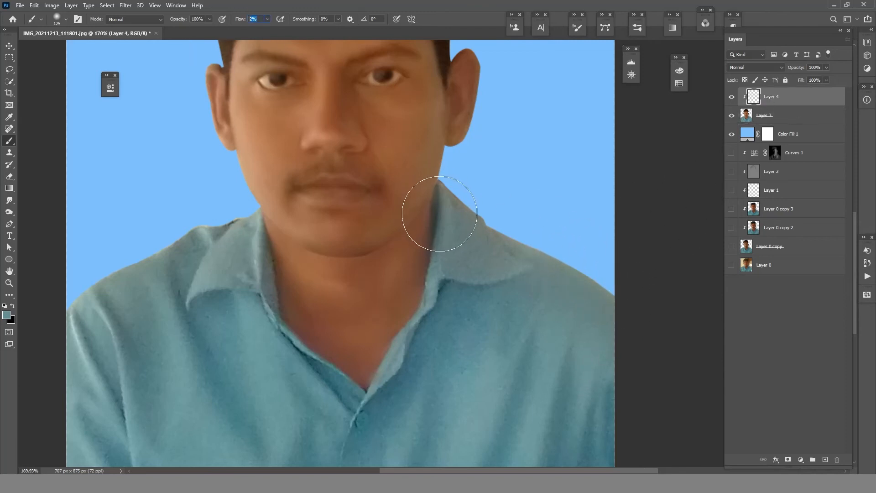
text(3)
key(Return)
key(bracketleft)
key(bracketleft)
key(bracketleft)
key(bracketleft)
key(bracketleft)
key(bracketleft)
key(bracketleft)
key(bracketleft)
key(bracketleft)
mouse_move(509, 250)
mouse_down()
mouse_move(486, 230)
mouse_move(577, 265)
mouse_move(453, 206)
mouse_move(472, 218)
mouse_move(452, 209)
mouse_move(463, 216)
mouse_up()
- Erase the excess shirt color from the jaw and neck beside the right collar with a reduced Eraser
key(e)
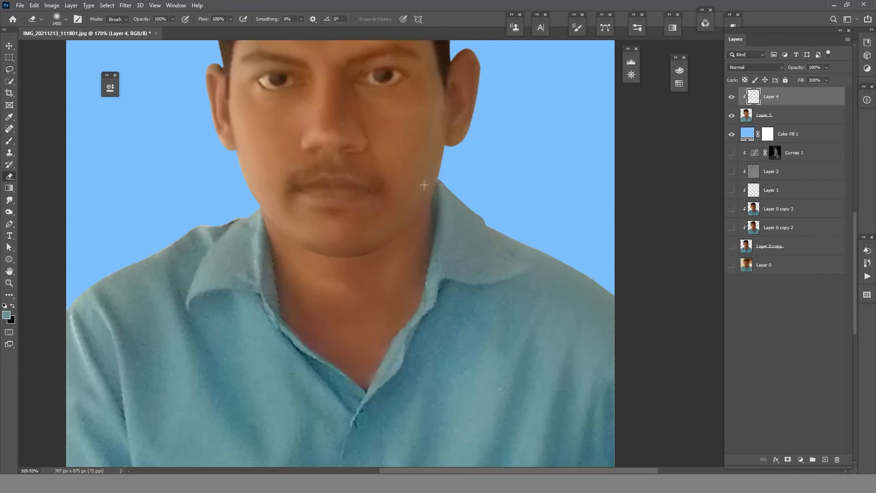
key(bracketleft)
key(bracketleft)
key(bracketleft)
key(bracketleft)
key(bracketleft)
key(bracketleft)
key(bracketleft)
key(bracketleft)
key(bracketleft)
key(bracketleft)
key(bracketleft)
key(bracketleft)
key(bracketleft)
key(bracketleft)
key(bracketleft)
key(bracketleft)
key(bracketleft)
key(bracketleft)
key(bracketleft)
key(bracketleft)
mouse_move(422, 179)
mouse_down()
mouse_move(426, 159)
mouse_move(422, 220)
mouse_move(427, 178)
mouse_up()
- Set the brush flow to 10% and paint shirt color over the dark edge of the left collar
key(b)
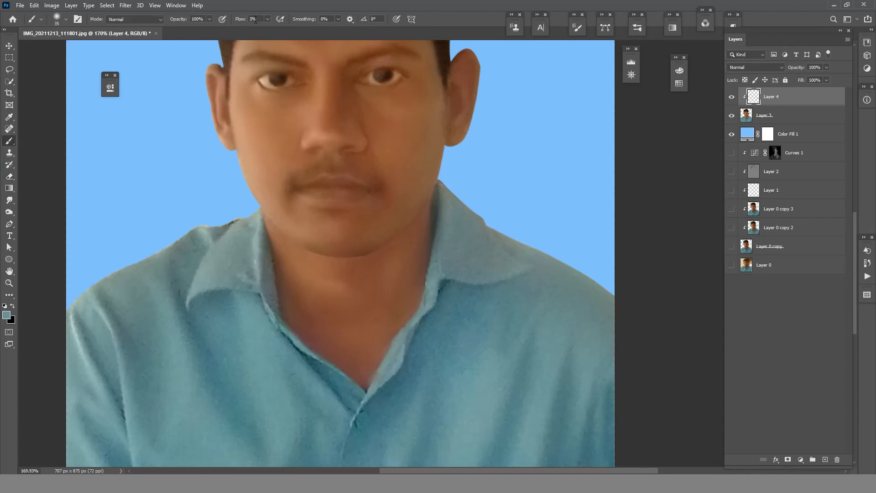
key(shift+0)
key(shift+1)
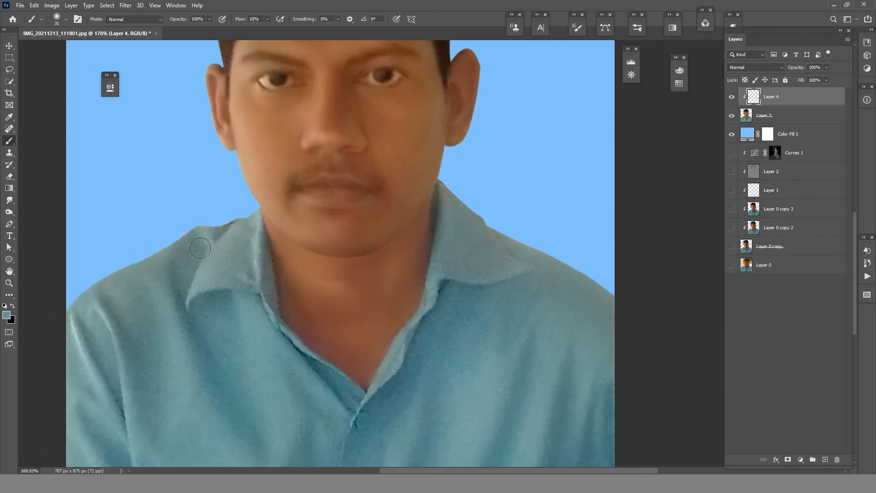
key(z)
drag(321, 247, 302, 291)
key(b)
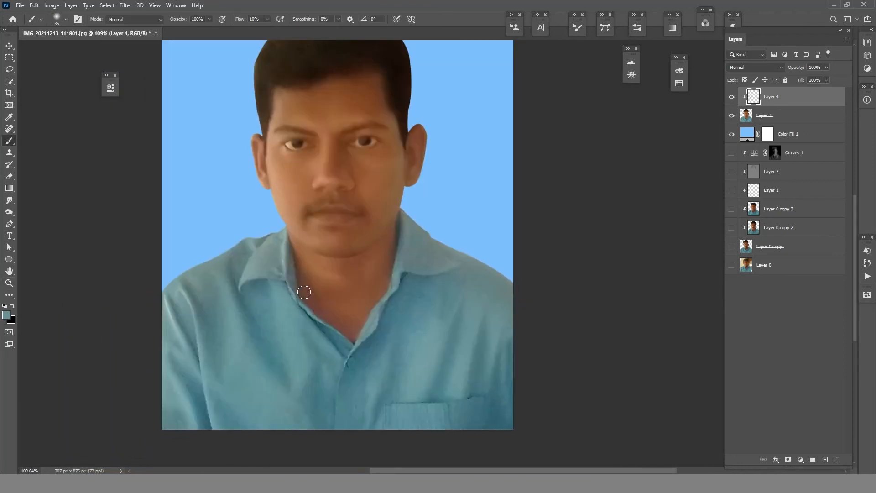
- Merge all visible layers into a new layer above Layer 4
scroll(283, 297, down, 2)
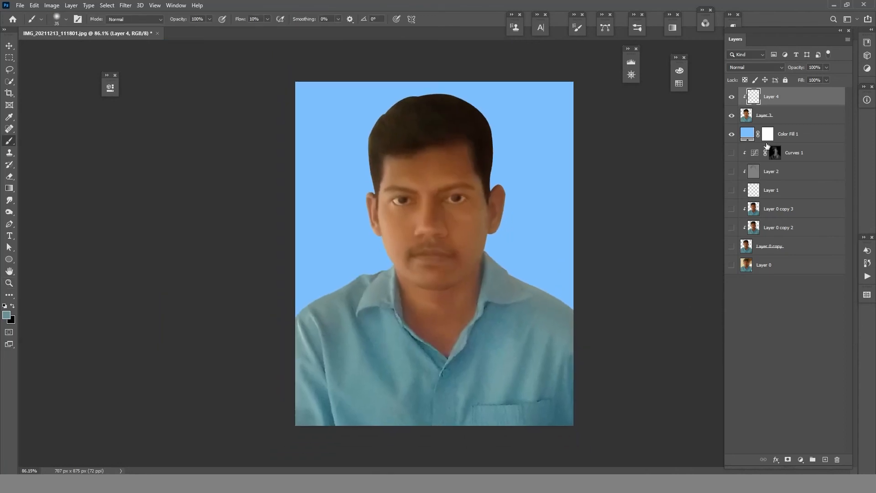
click(800, 459)
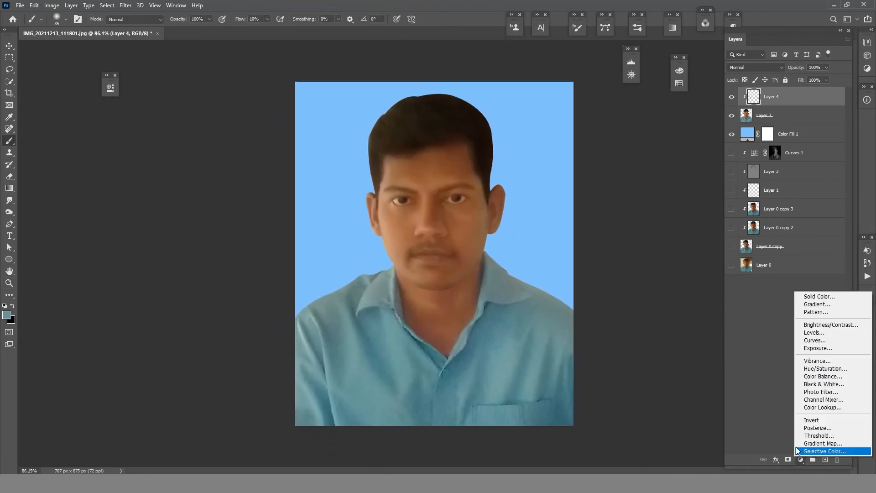
click(665, 360)
key(ctrl+shift+alt+e)
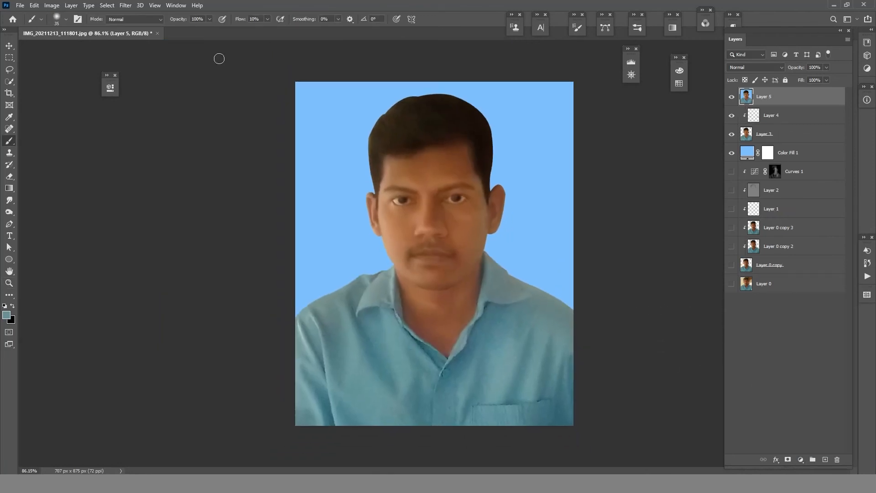
- Open Layer 5 in the Camera Raw filter and set Temperature to -7, Exposure to +0.10 and Contrast to +25
click(125, 5)
click(145, 59)
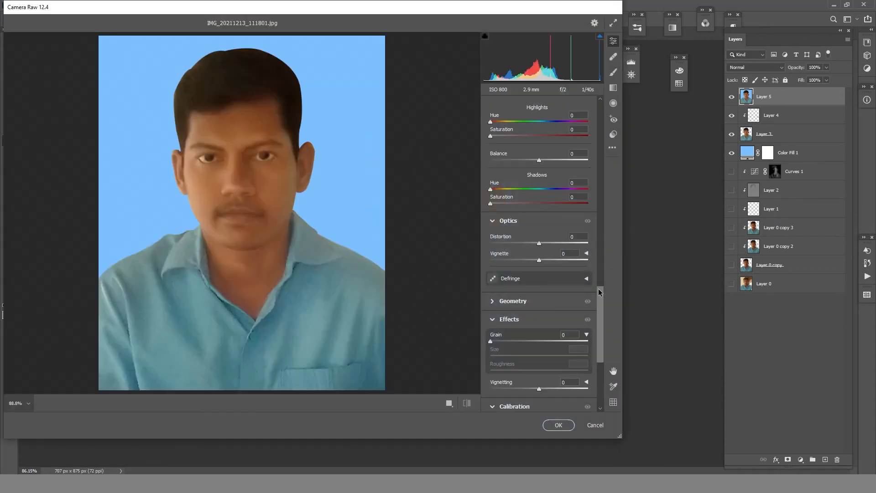
drag(598, 288, 597, 93)
drag(539, 176, 535, 230)
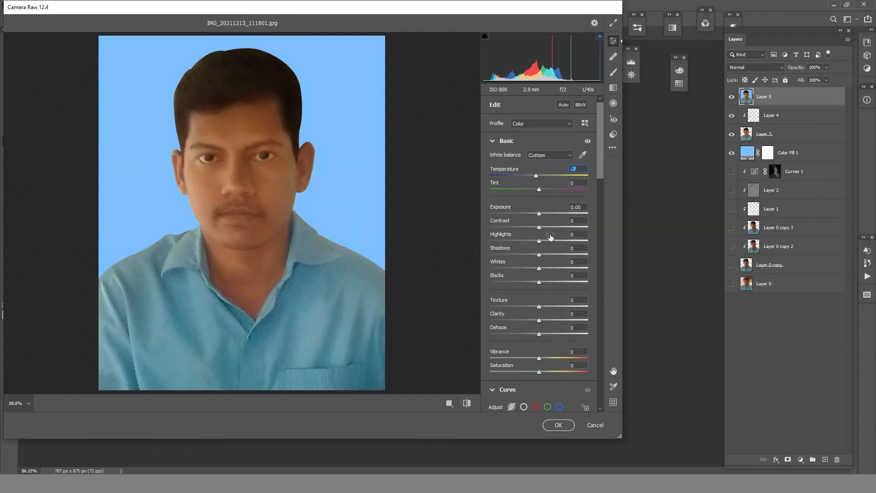
key(Up)
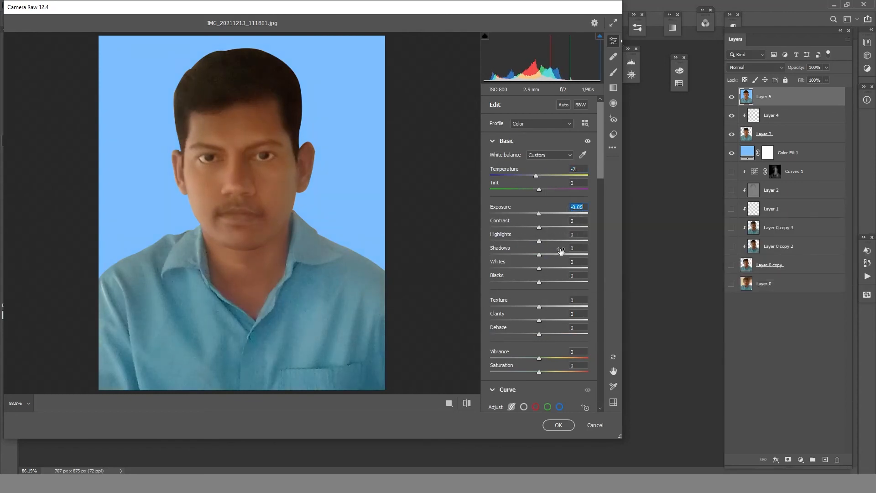
key(Up)
drag(540, 227, 554, 228)
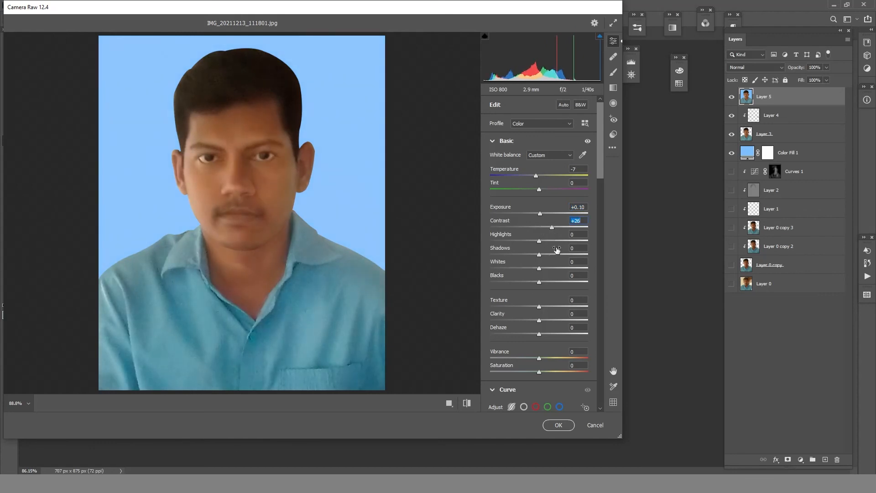
- Set the Camera Raw Highlights to -12, Shadows to +9 and Whites to -5
mouse_move(540, 241)
mouse_down()
mouse_move(511, 243)
mouse_move(537, 243)
mouse_up()
key(Down)
key(Down)
key(Down)
key(Down)
key(Down)
key(Down)
key(Down)
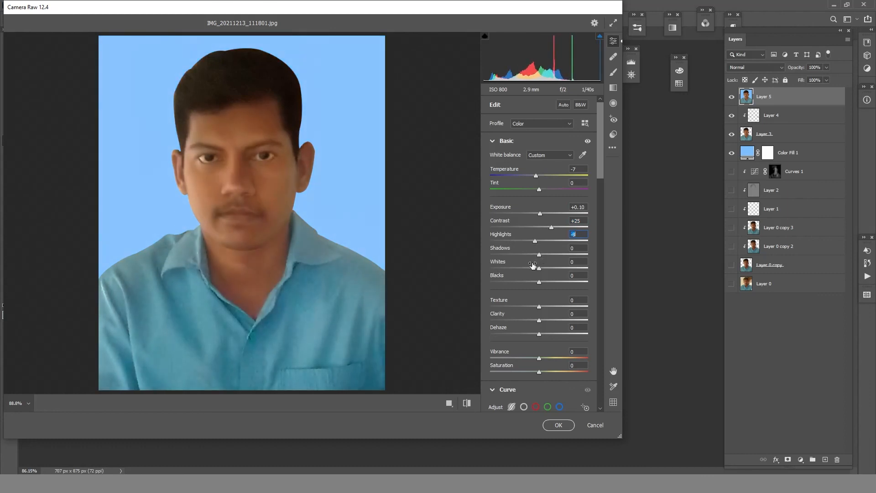
drag(540, 254, 525, 268)
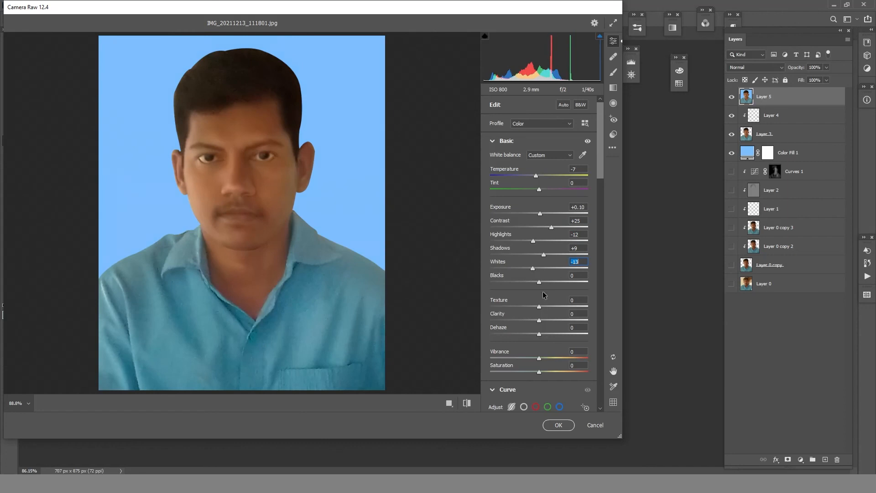
key(Up)
key(Up)
key(Up)
key(Up)
- Set the Camera Raw Blacks to -15 and Vibrance to +10
drag(540, 282, 538, 283)
key(Down)
key(Down)
key(Down)
key(Down)
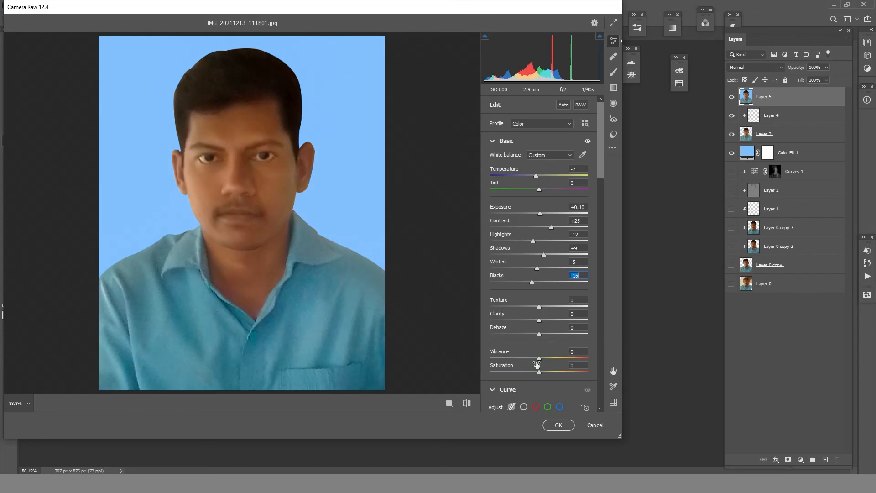
mouse_move(540, 359)
mouse_down()
mouse_move(554, 358)
mouse_move(544, 362)
mouse_up()
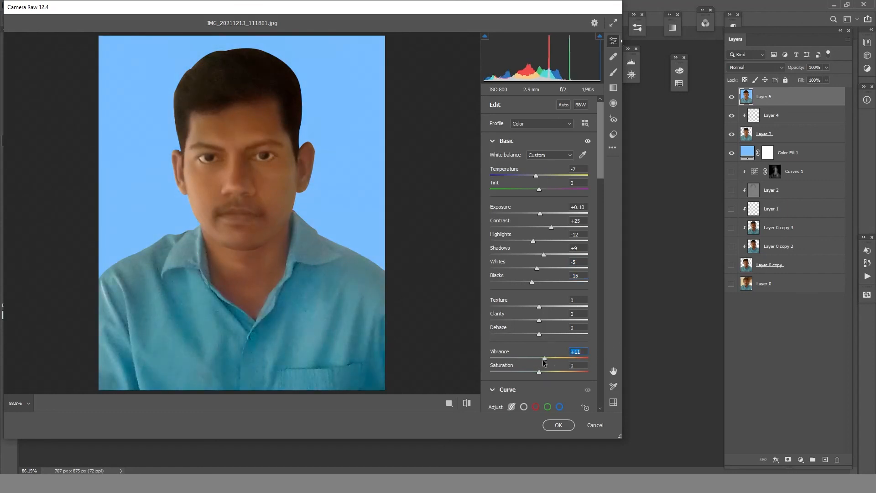
key(Down)
- In the parametric curve, set Lights to +11 and Shadows to -6
drag(601, 176, 600, 246)
click(575, 254)
key(Up)
key(Up)
key(Up)
key(Up)
key(Up)
key(Up)
key(Up)
key(Up)
key(Up)
key(Up)
key(Up)
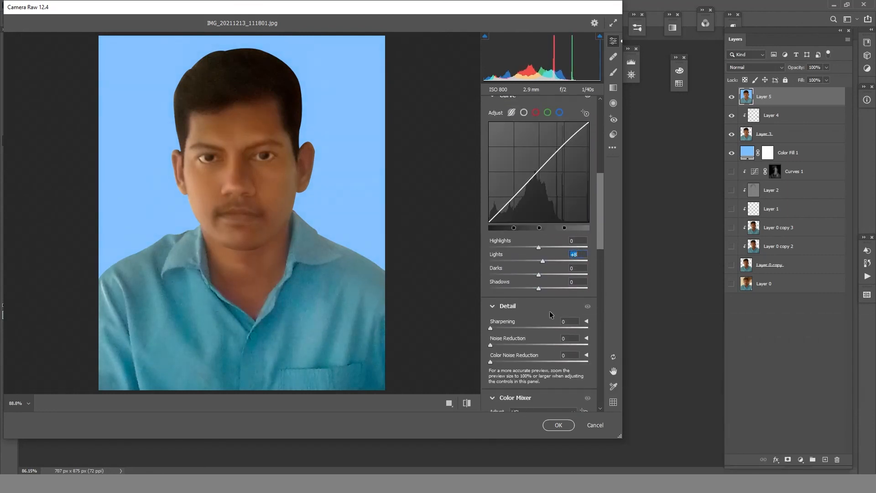
click(577, 281)
key(Down)
key(Down)
key(Down)
key(Down)
key(Down)
key(Down)
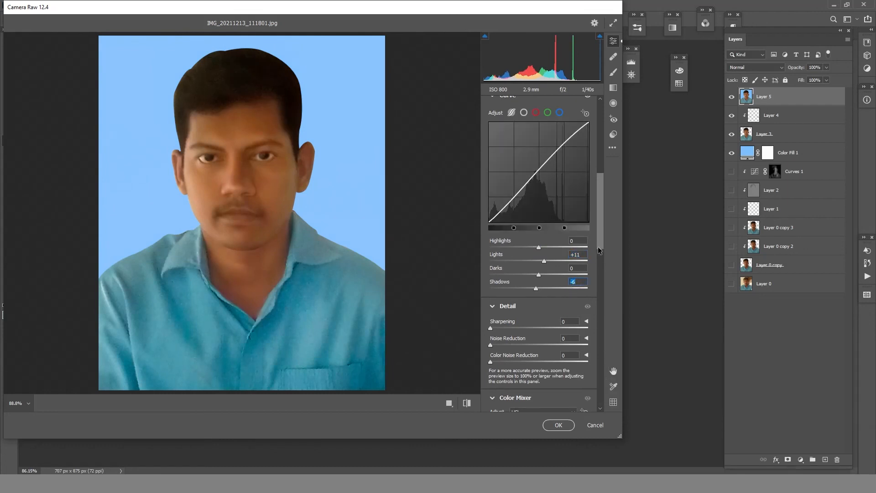
- Set Noise Reduction to 40 and Clarity to +7
drag(599, 250, 598, 270)
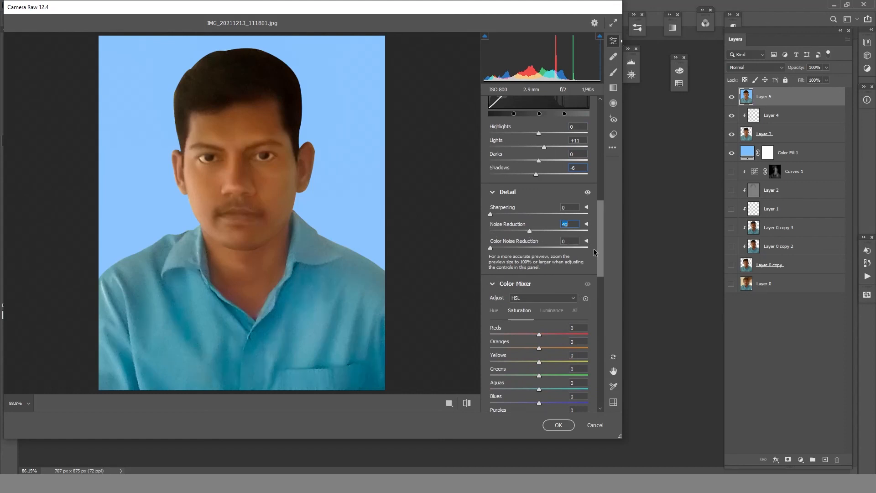
scroll(593, 237, up, 6)
drag(541, 215, 541, 218)
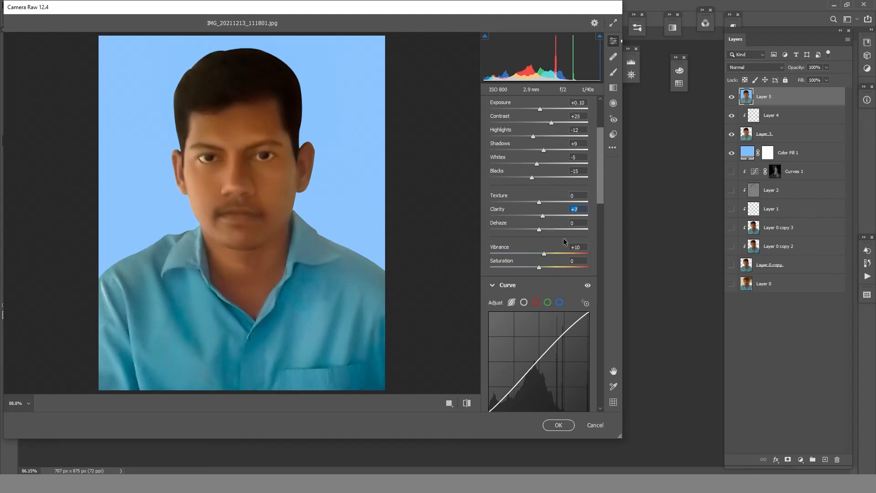
- In the Color Mixer, set the Oranges luminance to +11, shift the Reds hue, and apply the Camera Raw corrections
drag(598, 211, 545, 402)
scroll(603, 346, up, 10)
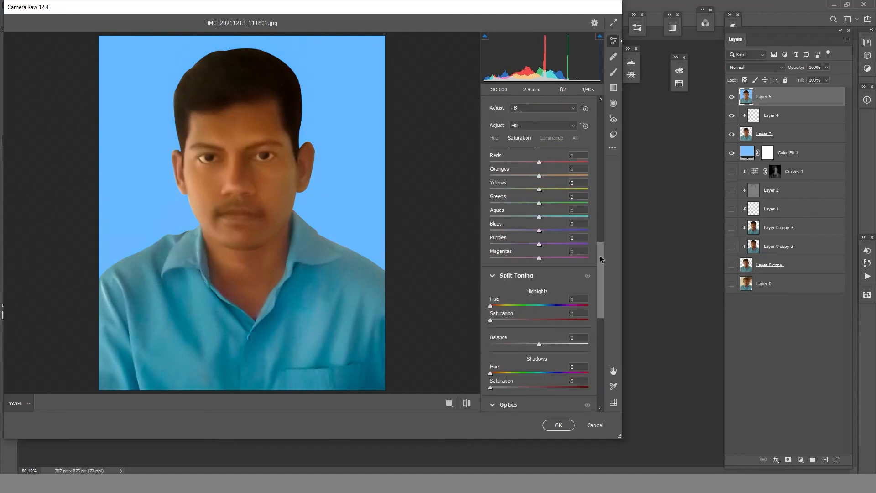
click(552, 204)
drag(540, 241, 544, 240)
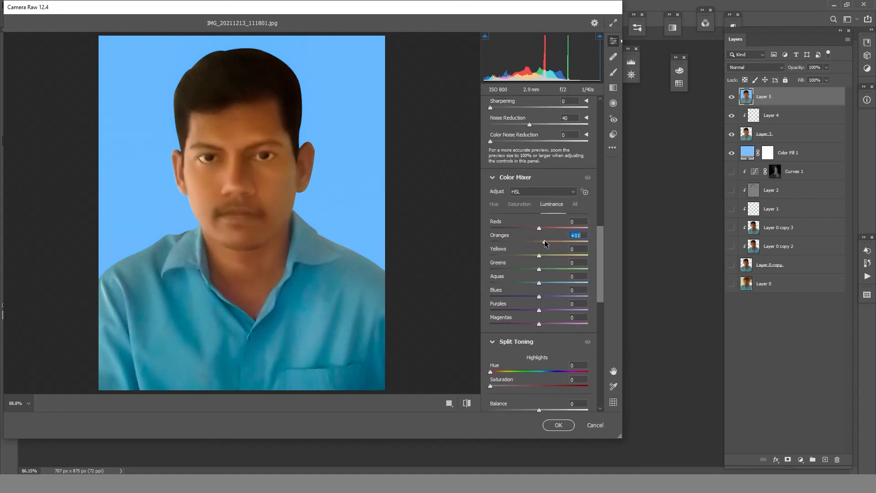
click(494, 204)
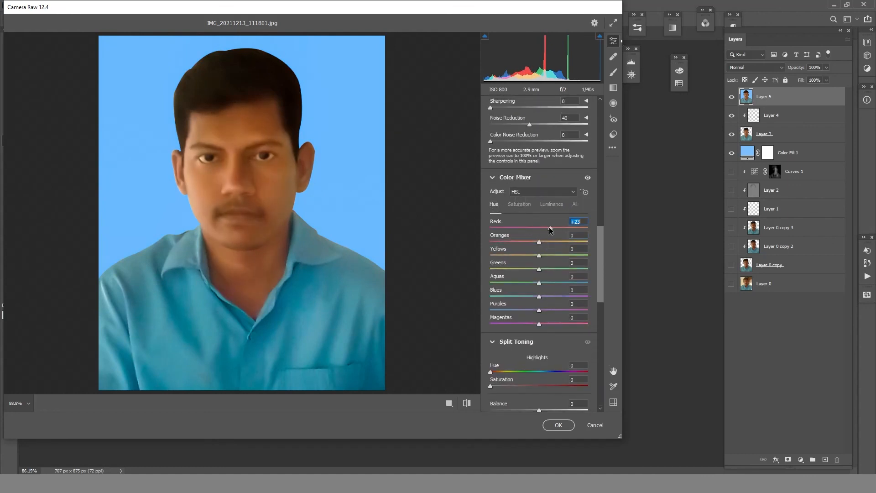
drag(562, 228, 562, 228)
click(561, 425)
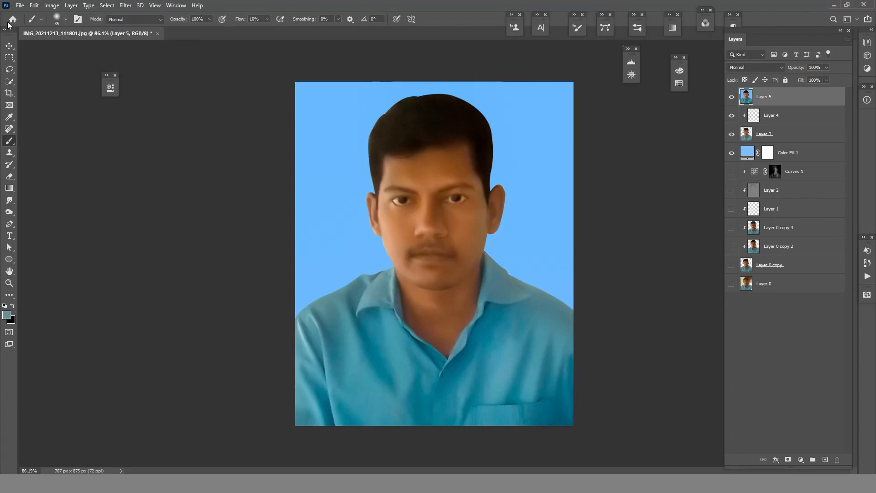
- Create a new blank document from the saved A4 preset, 210 x 297 mm at 300 ppi
click(20, 5)
click(27, 17)
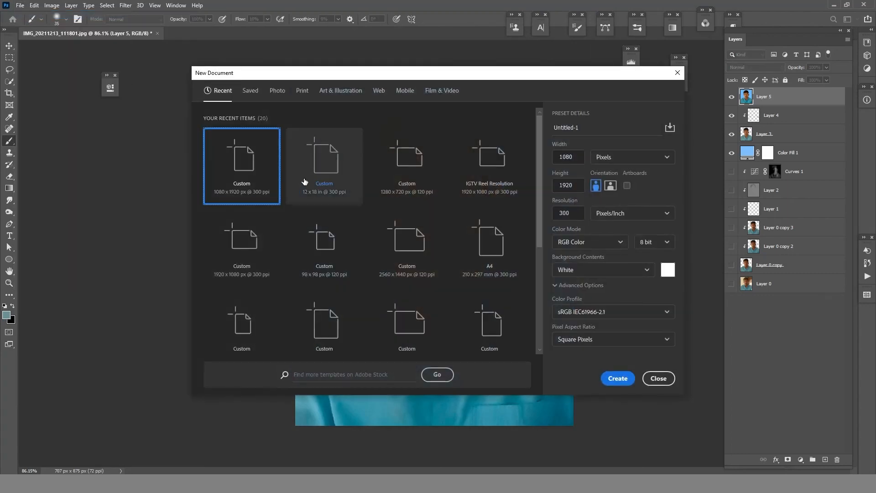
click(250, 90)
click(269, 237)
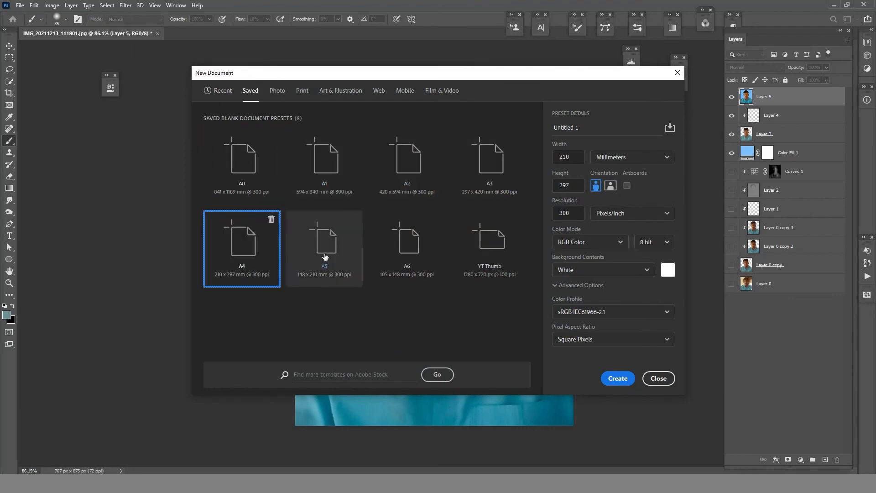
click(619, 377)
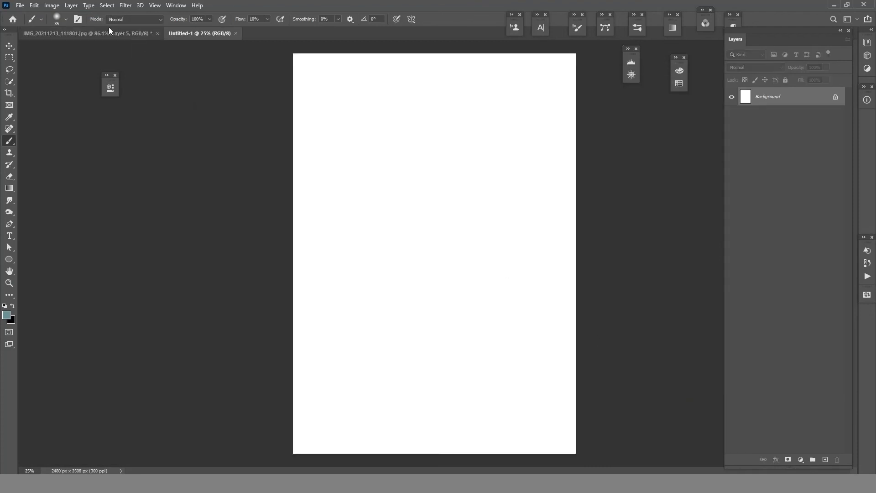
- Copy the finished portrait layer from the photo document onto the new A4 page
click(109, 31)
key(v)
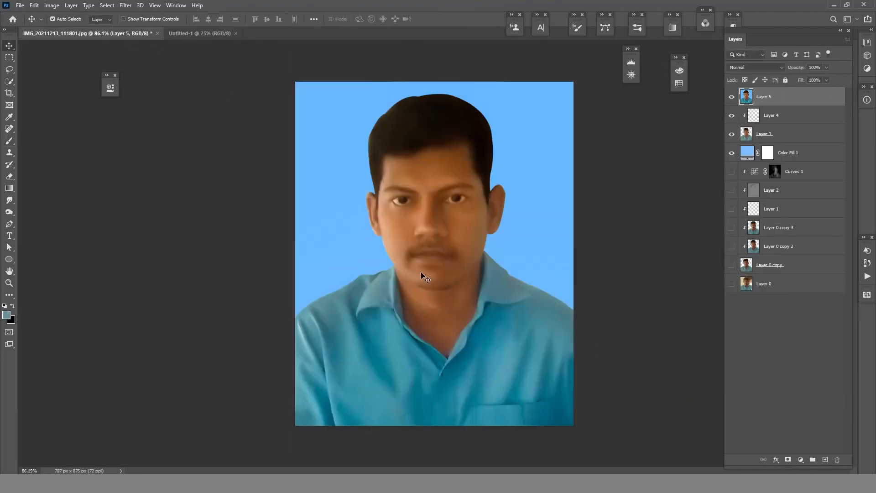
drag(419, 275, 370, 121)
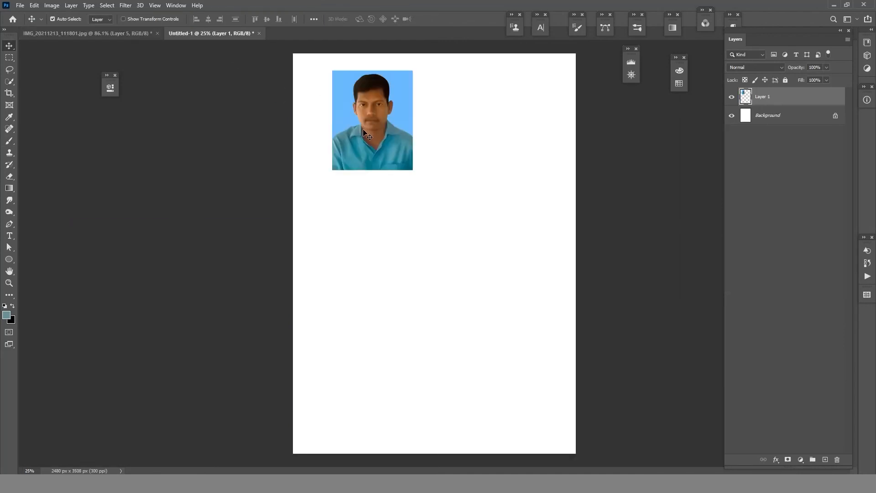
- Scale the portrait down to passport size and arrange five copies in a row along the page's upper edge
key(ctrl+t)
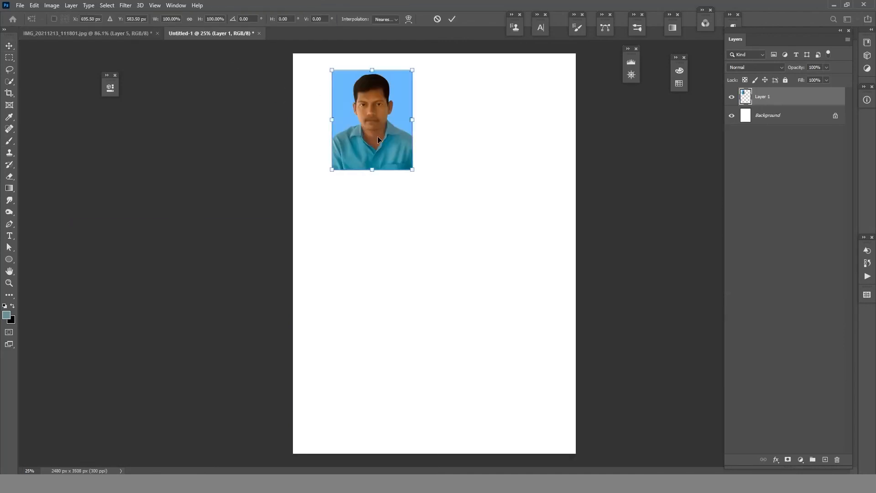
drag(413, 169, 533, 106)
click(452, 19)
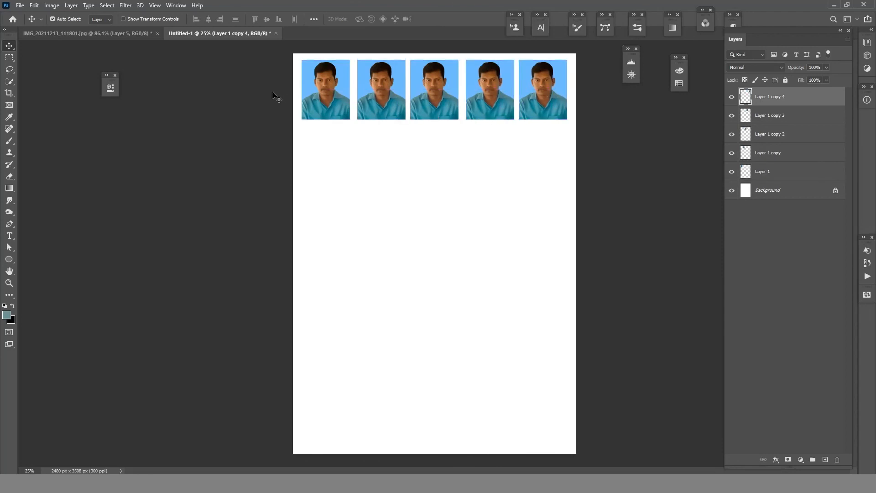
- Duplicate the row of five portraits directly below it as a second row
drag(273, 96, 572, 112)
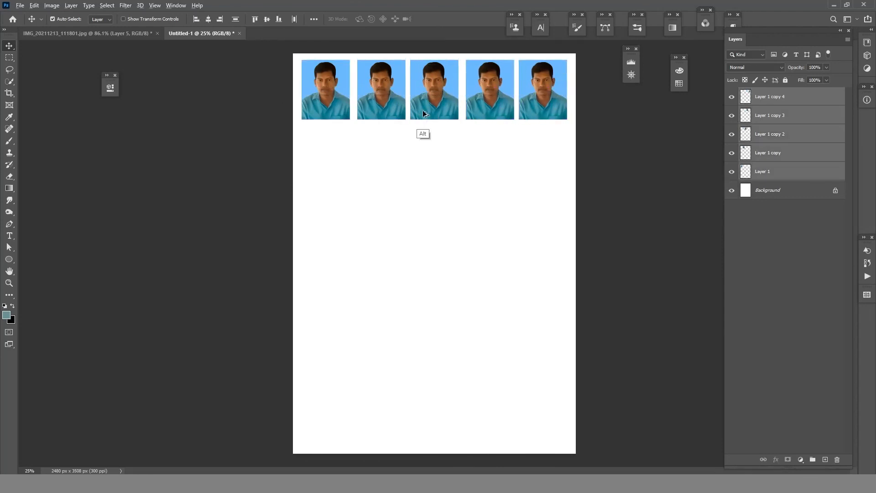
drag(423, 113, 424, 178)
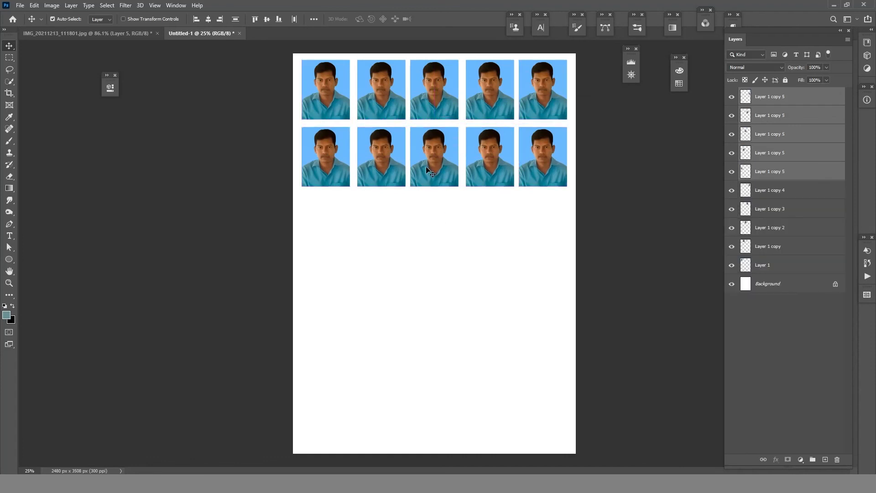
drag(237, 73, 559, 152)
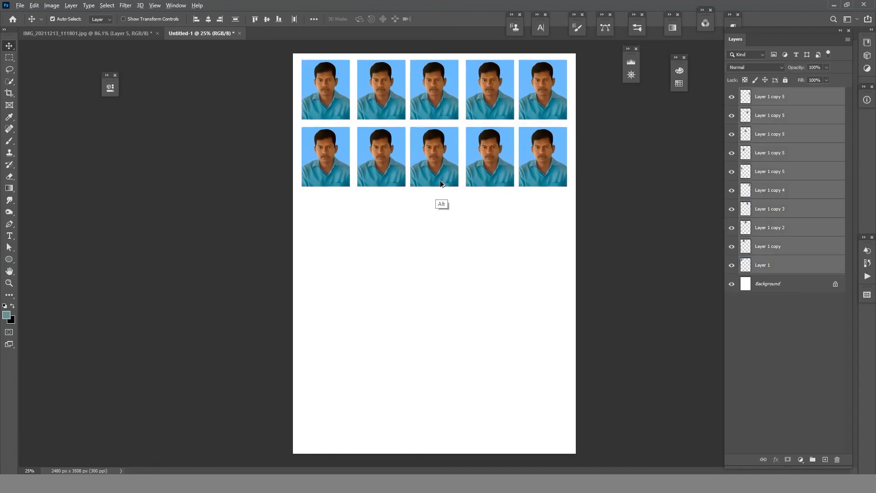
drag(441, 184, 431, 296)
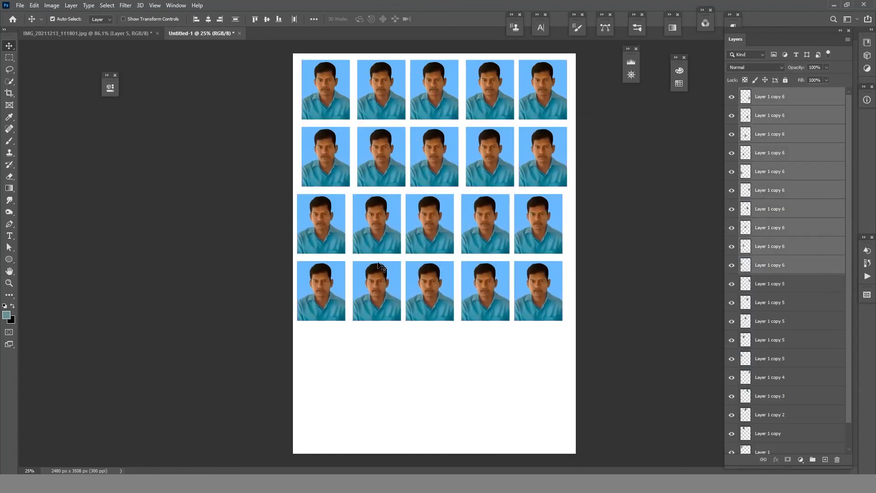
key(ctrl+z)
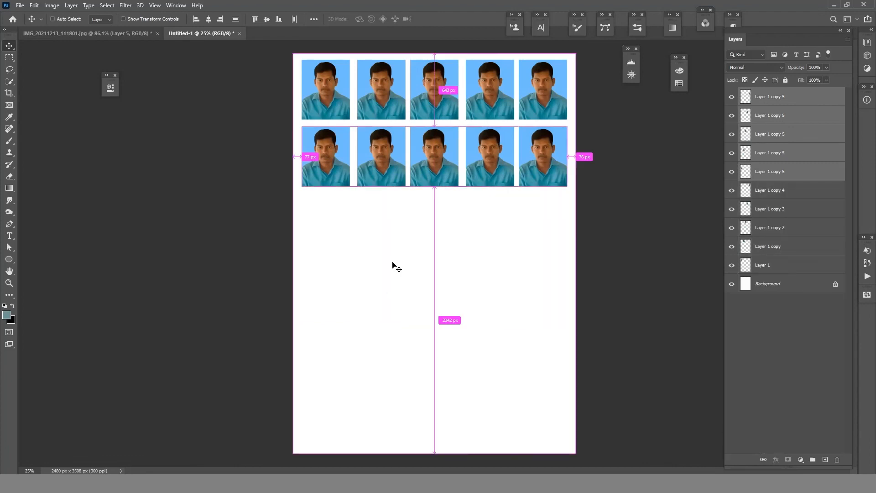
- Duplicate the second row as a third row, and copy all three rows into the lower half of the page
drag(434, 158, 436, 222)
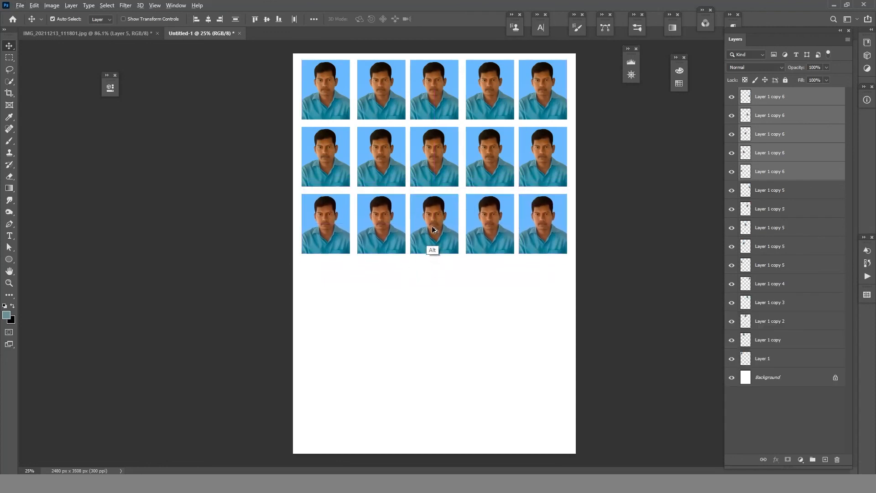
drag(251, 73, 577, 224)
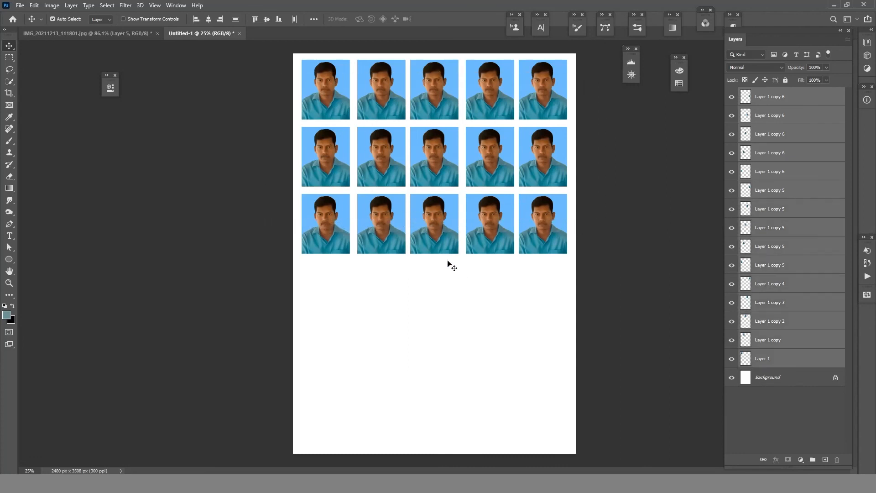
drag(437, 232, 440, 408)
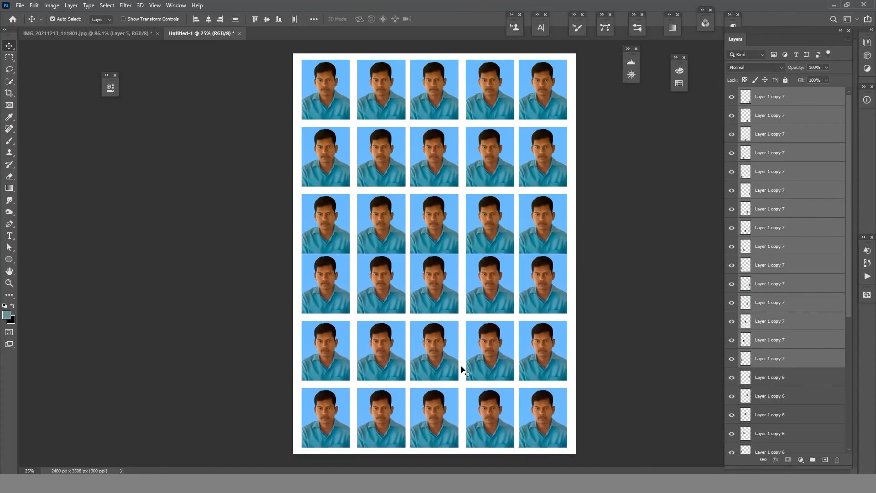
- Nudge the three copied rows down to leave a gap below the third row, and deselect the layers
key(shift+Down)
key(shift+Down)
key(shift+Down)
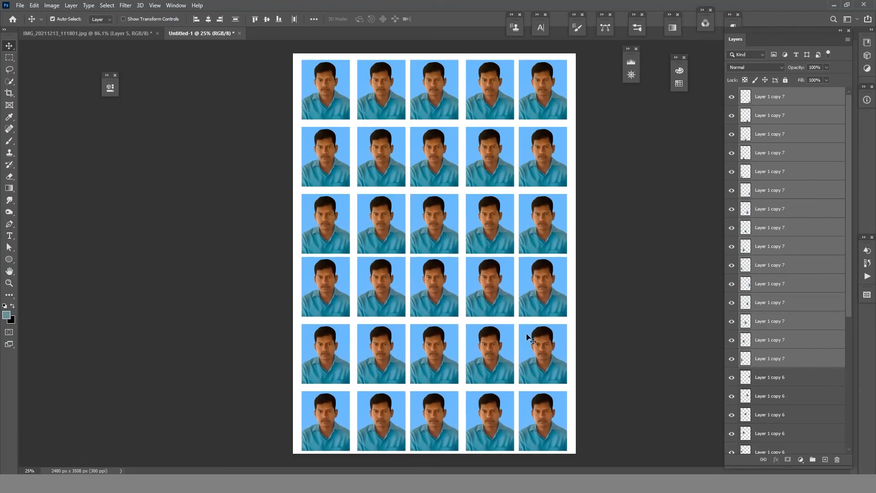
click(630, 355)
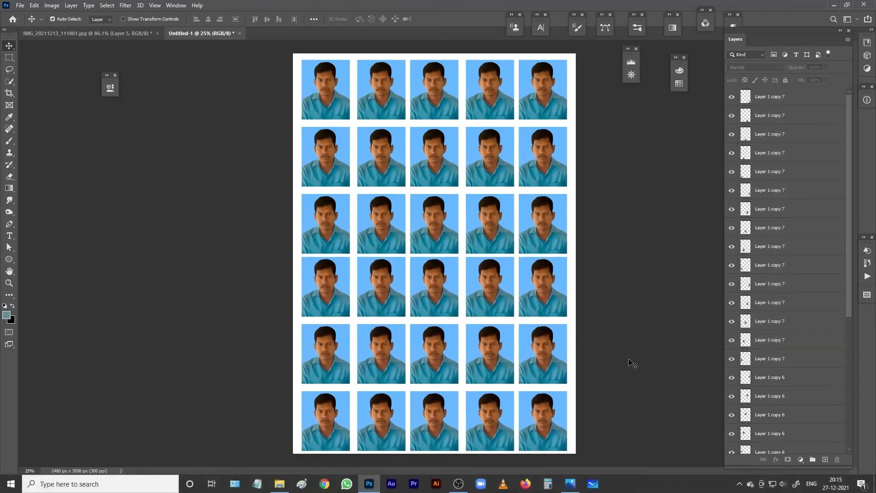